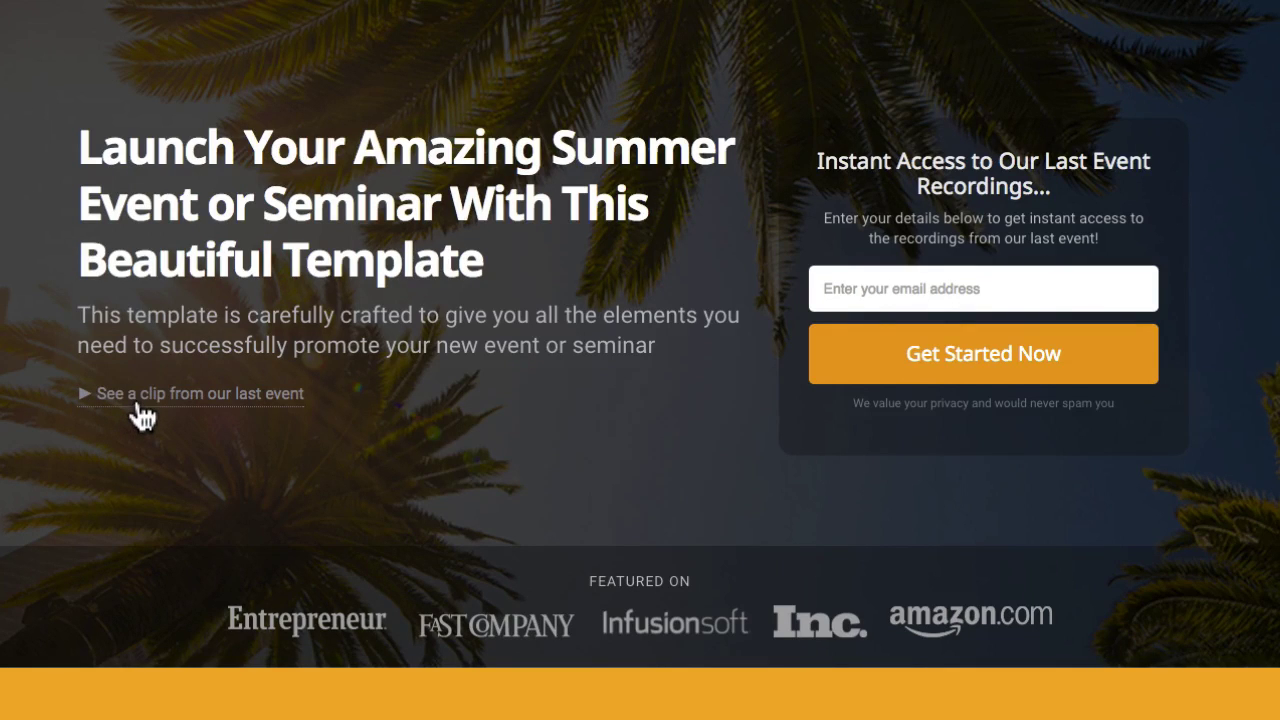
- Watch the clip from the last event, then close the video and return to the page
left_click(200, 400)
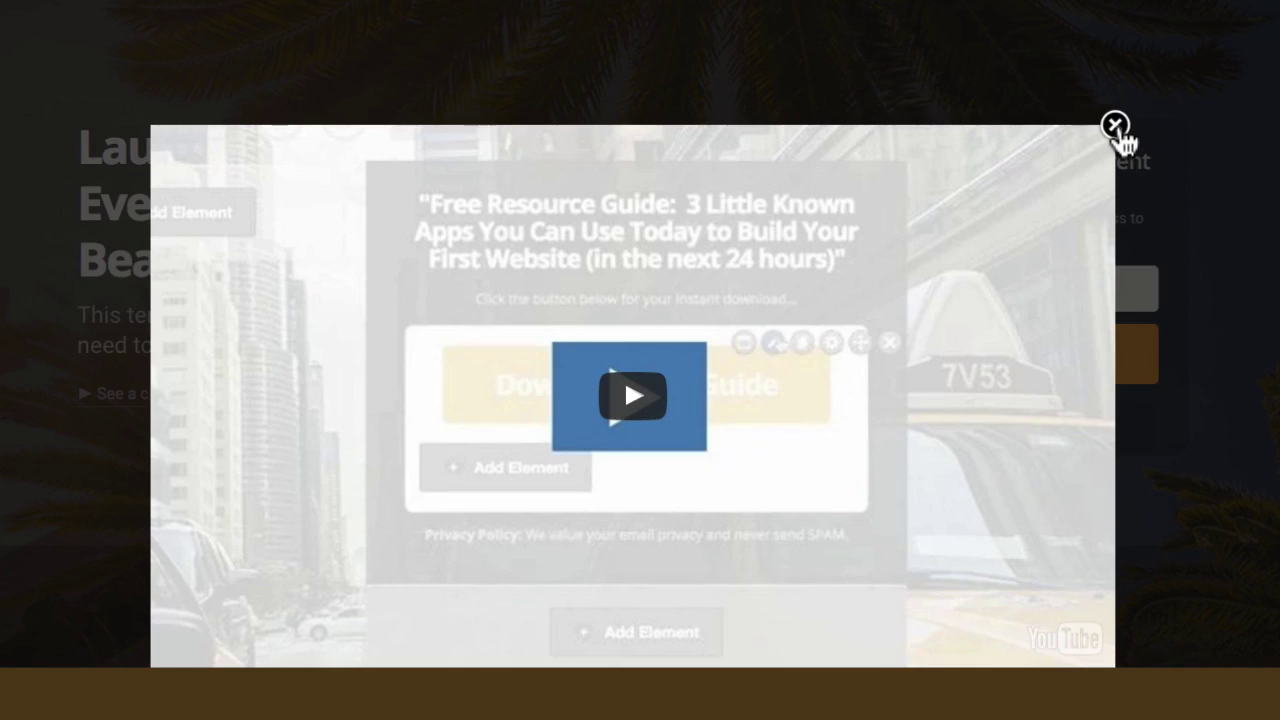
left_click(1115, 127)
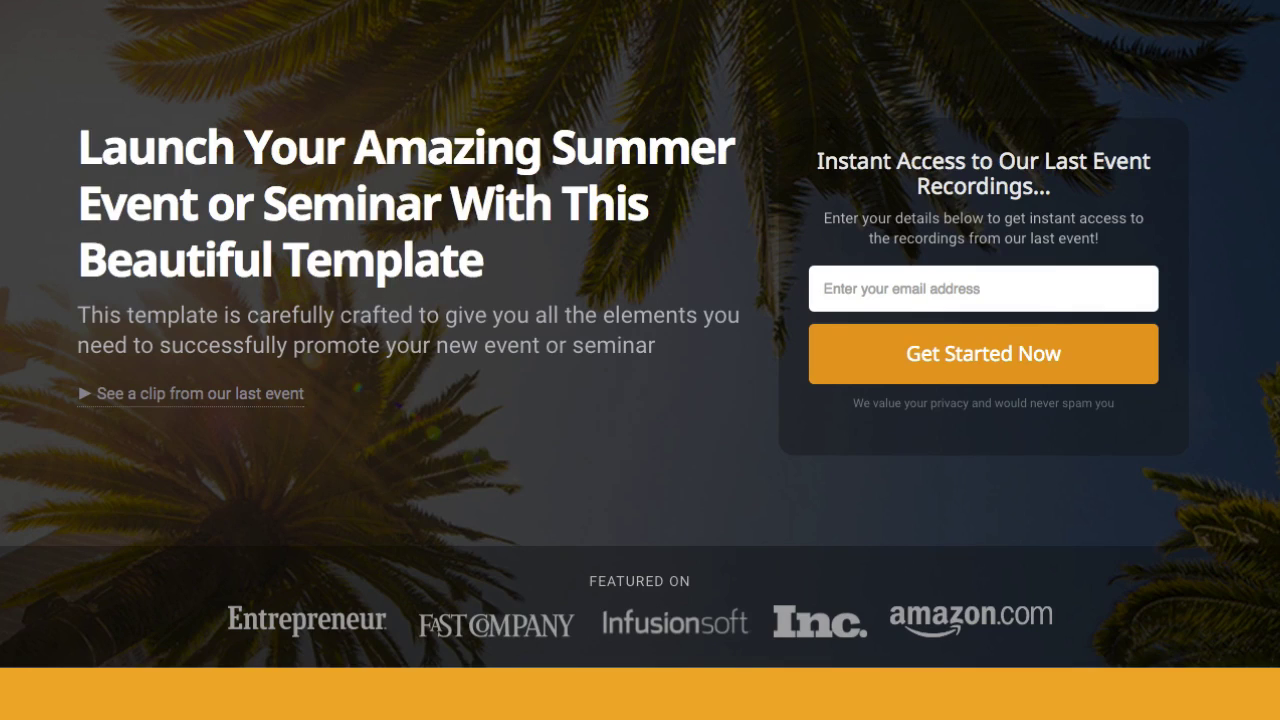
scroll(640, 360, "down", 4)
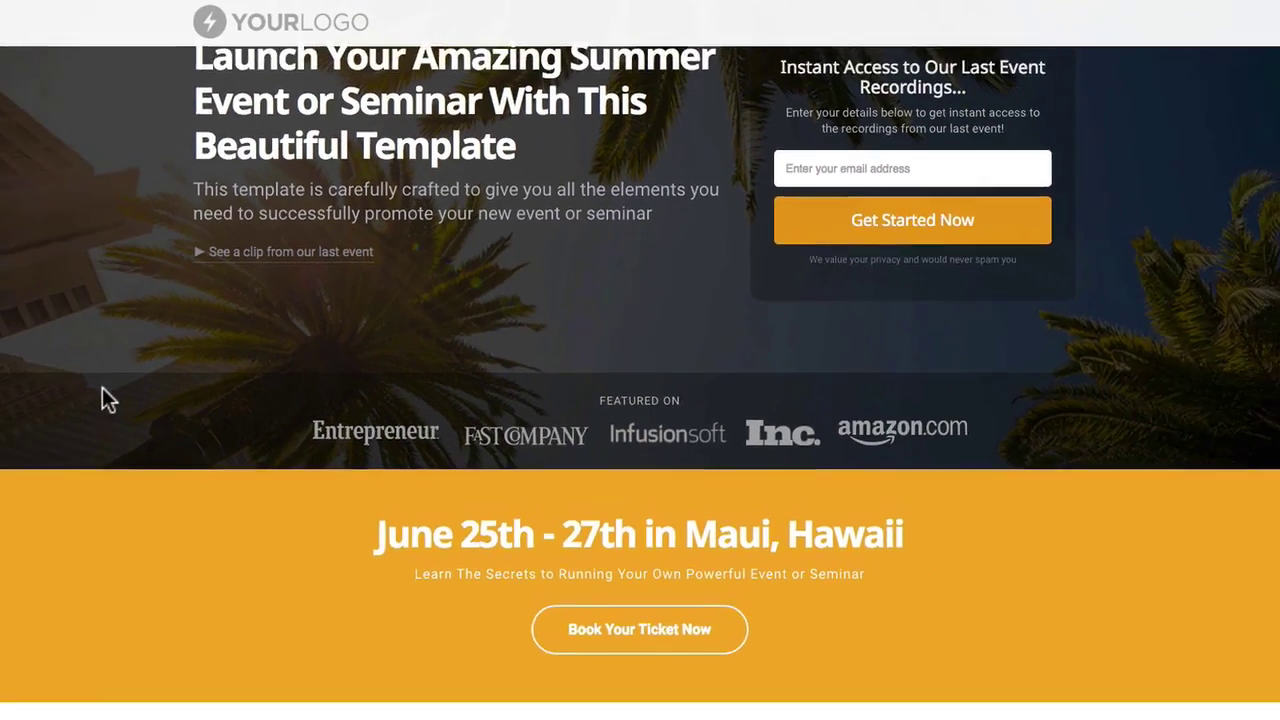
scroll(108, 387, "up", 2)
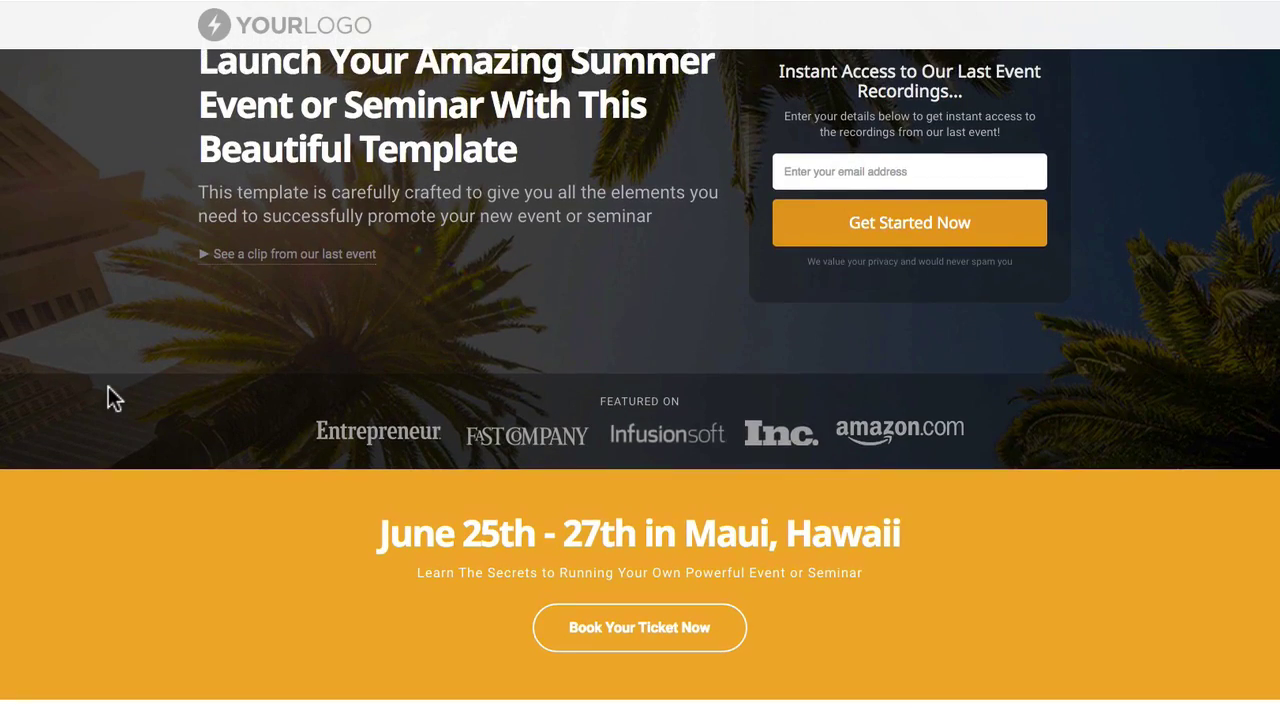
scroll(112, 398, "down", 2)
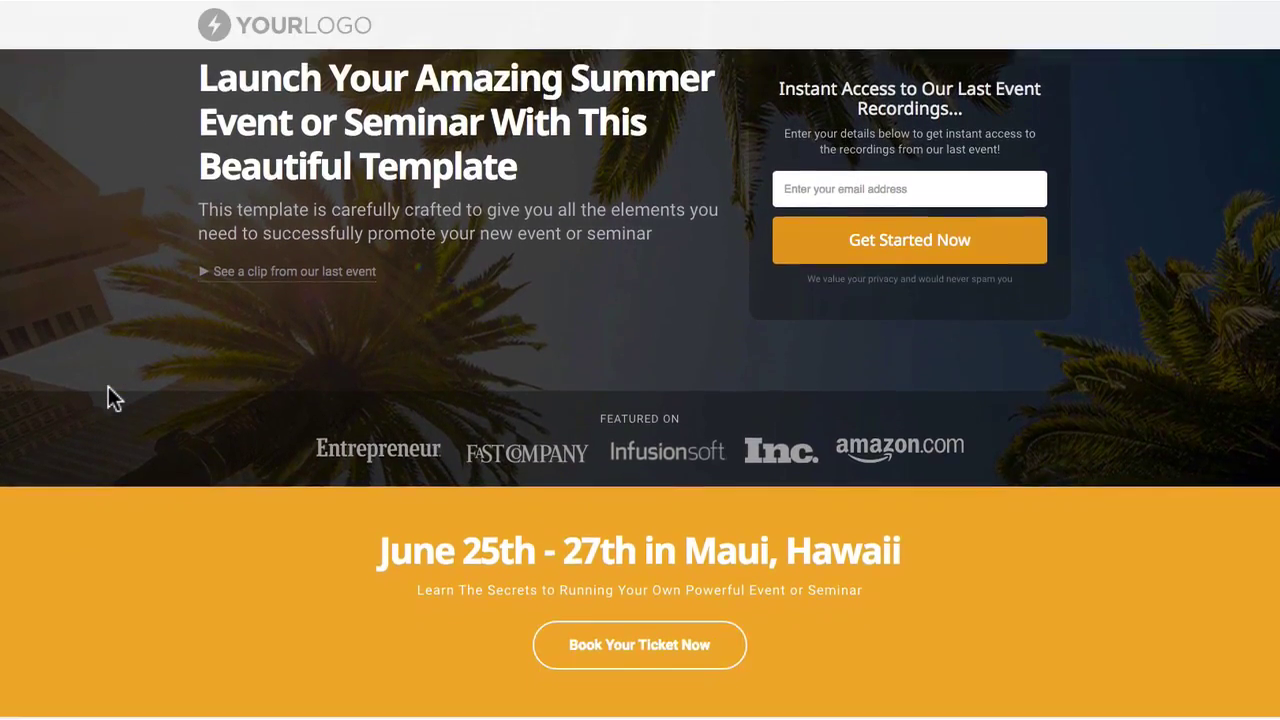
scroll(112, 398, "up", 3)
scroll(108, 387, "down", 4)
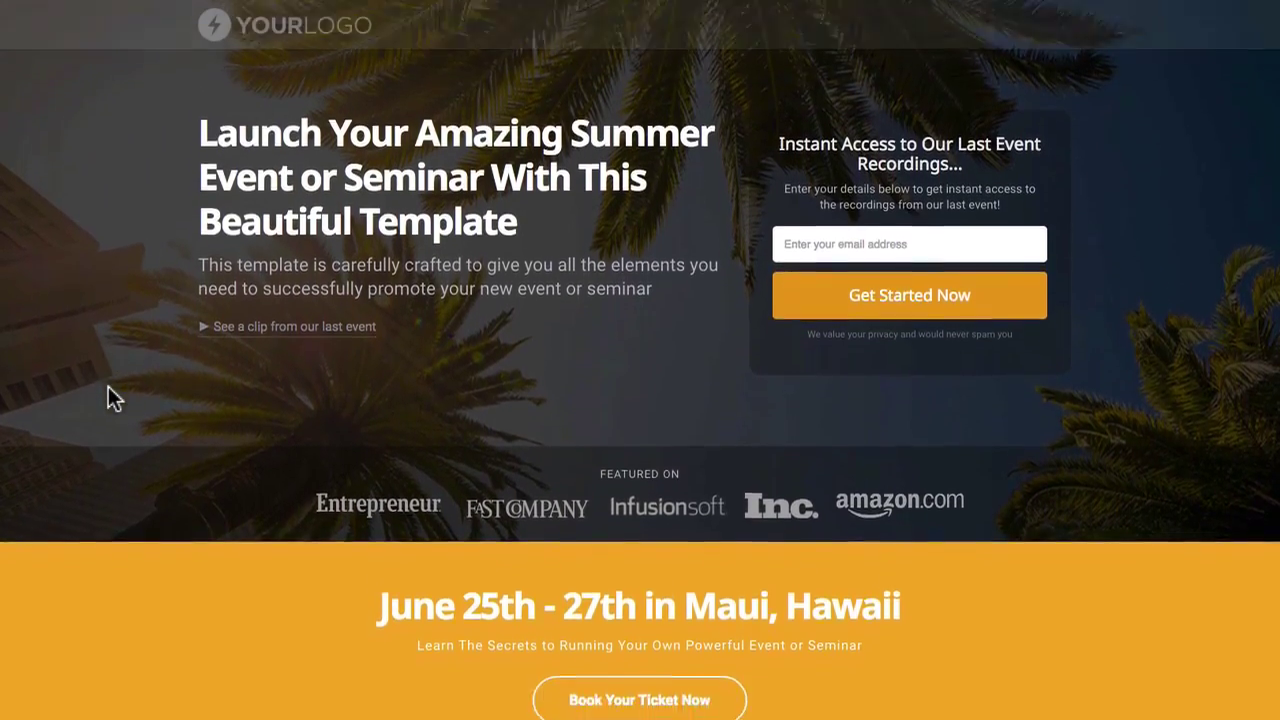
scroll(108, 386, "up", 2)
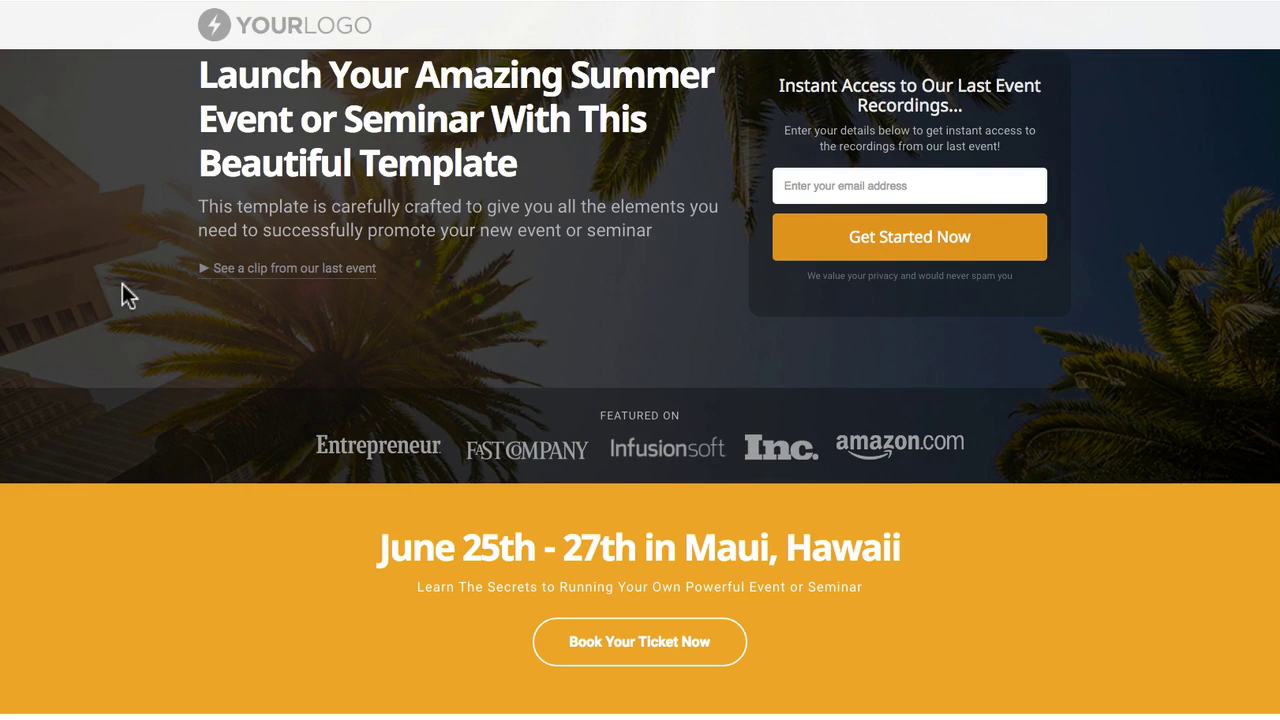
- Scroll past the Maui banner, introduction and testimonials down to the Agenda section
scroll(122, 283, "down", 1)
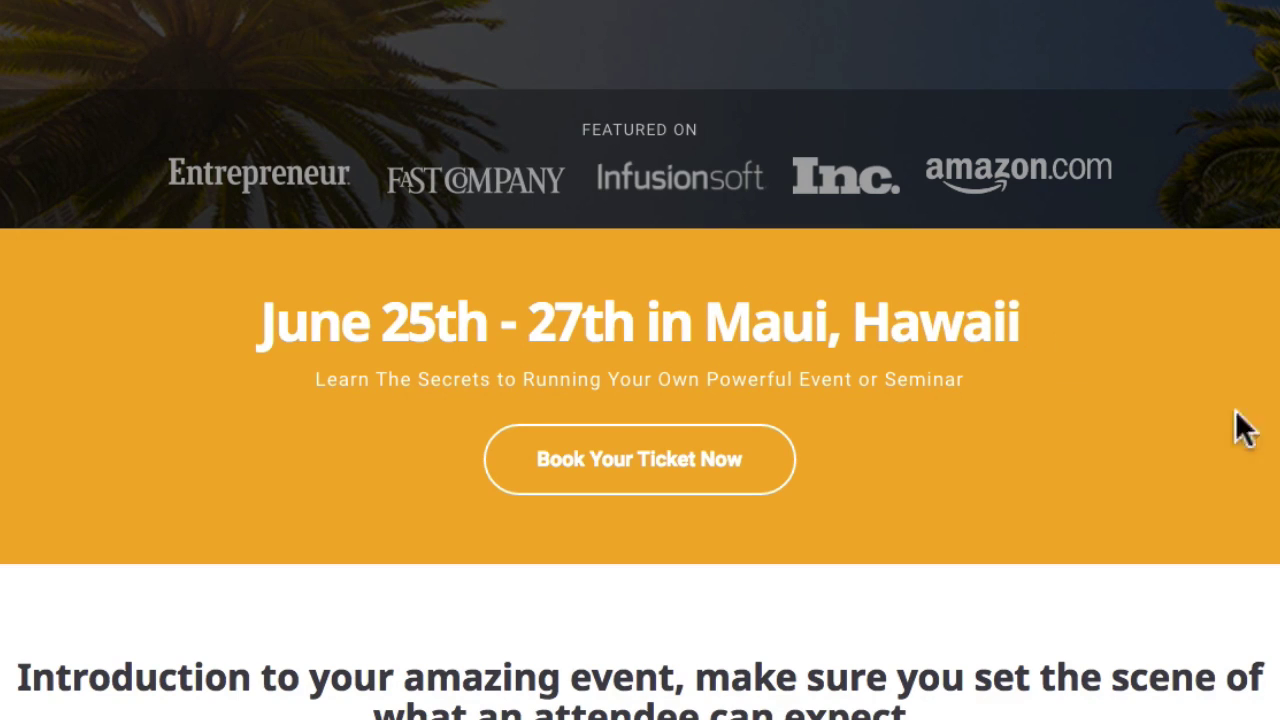
scroll(640, 360, "down", 1)
scroll(640, 360, "down", 5)
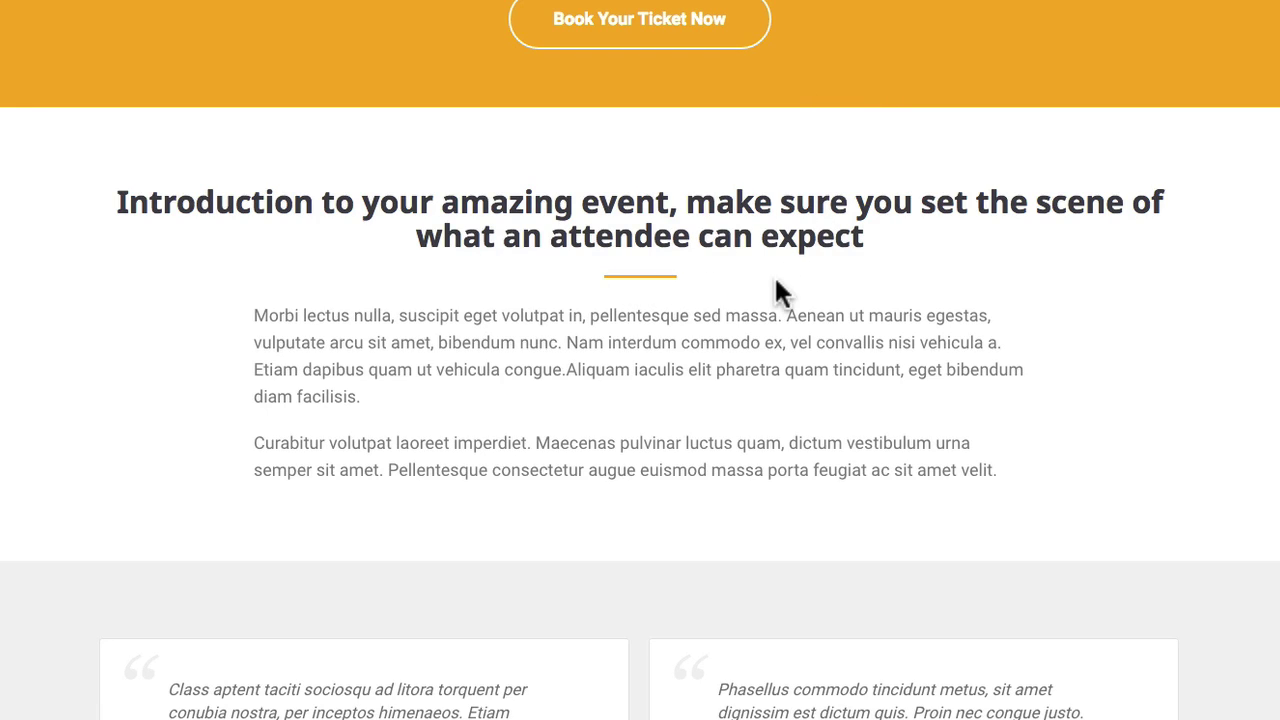
scroll(776, 282, "down", 1)
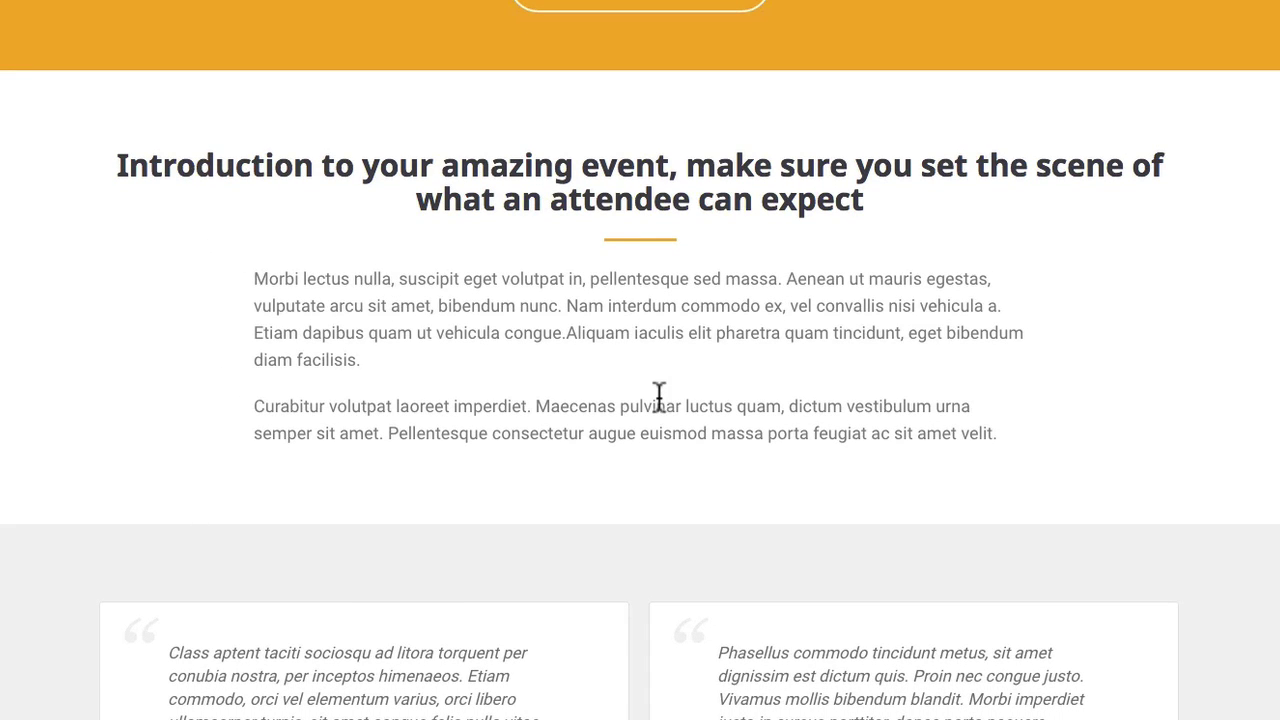
scroll(814, 423, "down", 4)
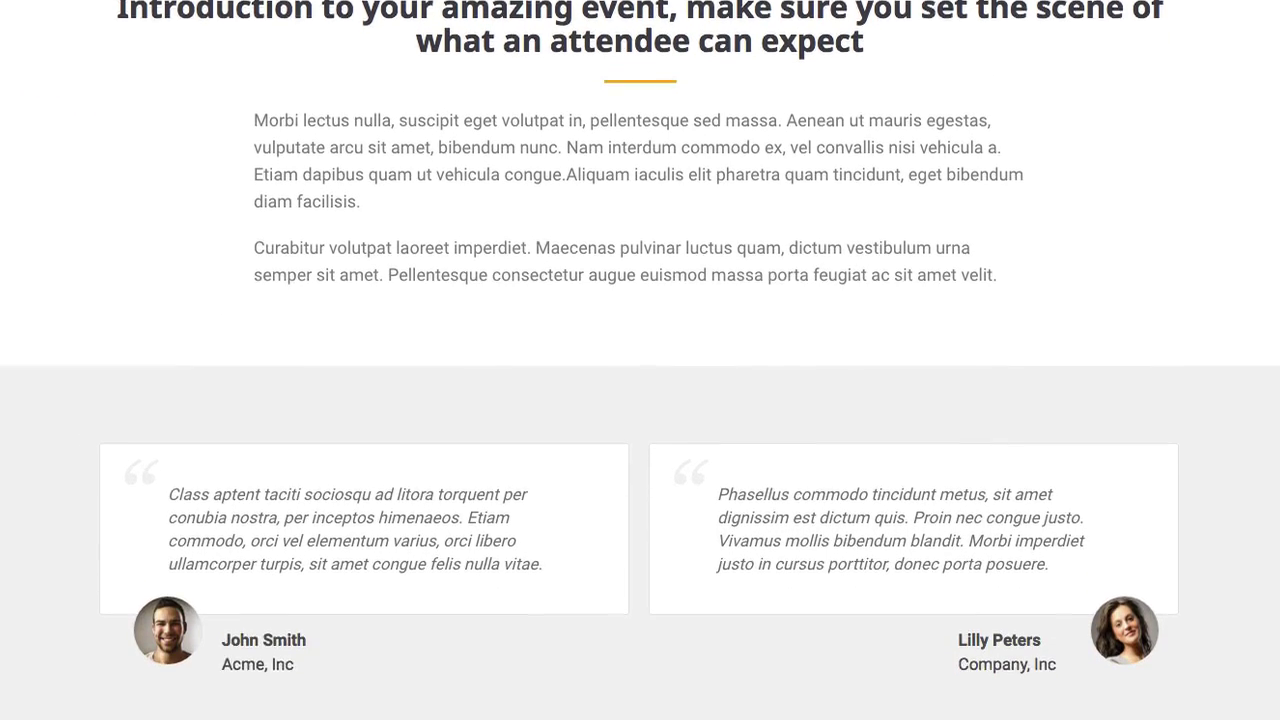
scroll(640, 360, "down", 6)
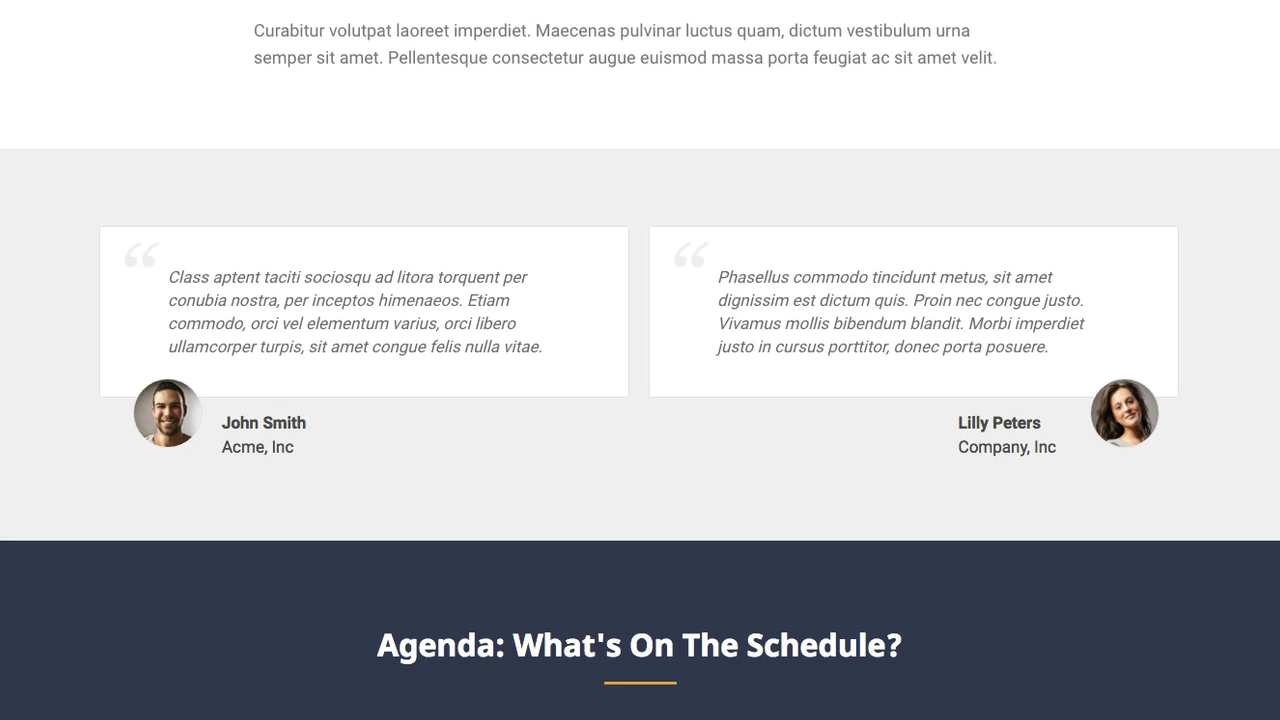
scroll(640, 360, "down", 3)
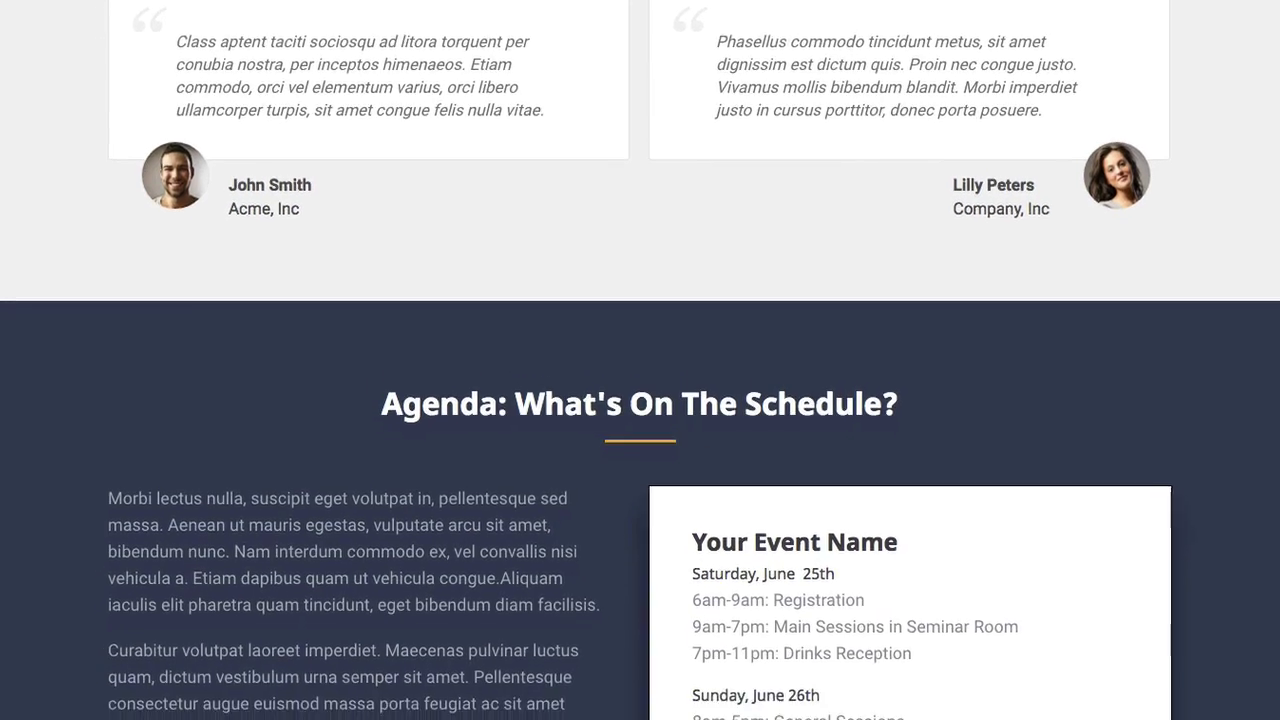
scroll(1232, 390, "down", 1)
- Open the context menu beside the 'Your Event Name' schedule card, then dismiss it
right_click(1228, 374)
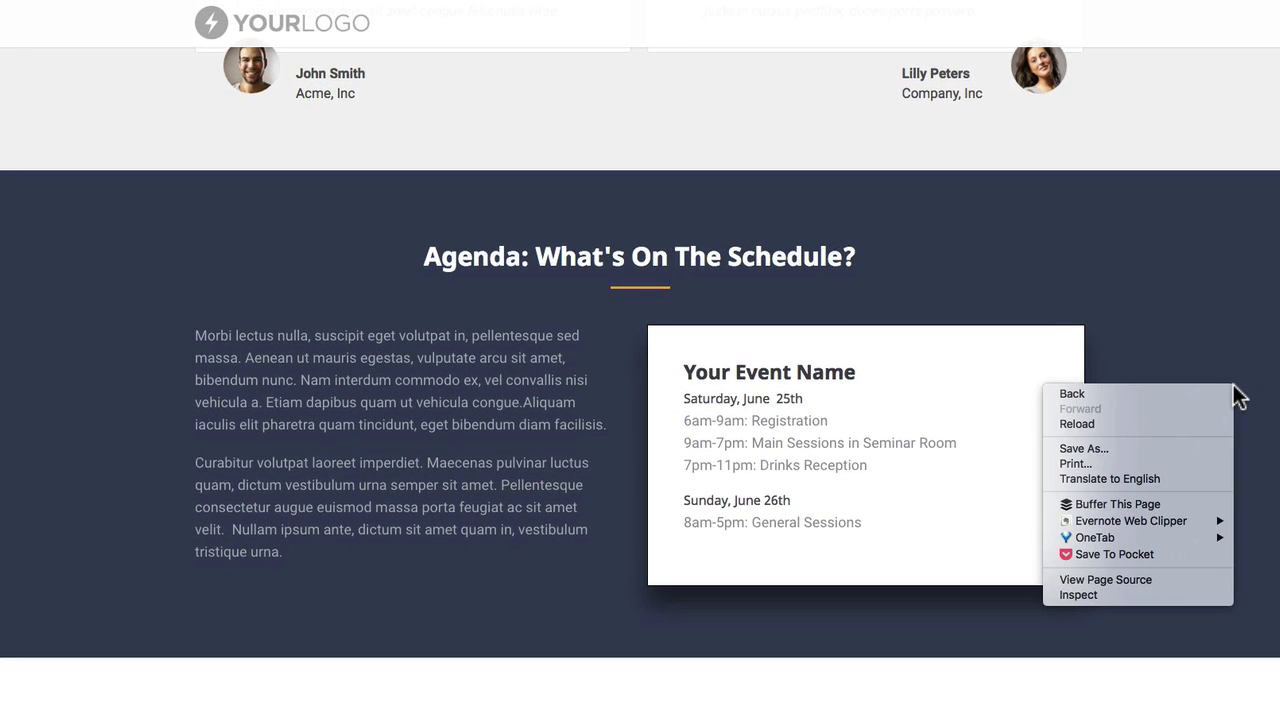
left_click(1227, 368)
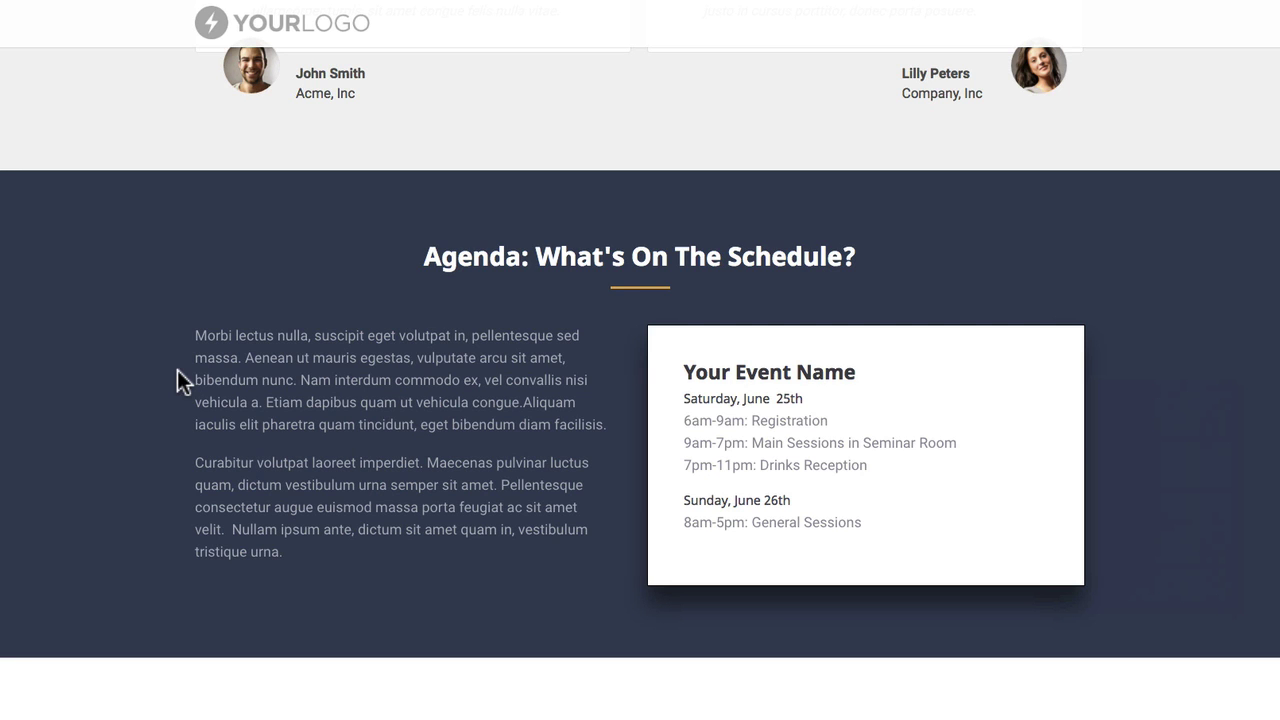
- Scroll through the Our Speakers bio cards until the 'Our Event: The Venue' heading appears
scroll(177, 370, "down", 4)
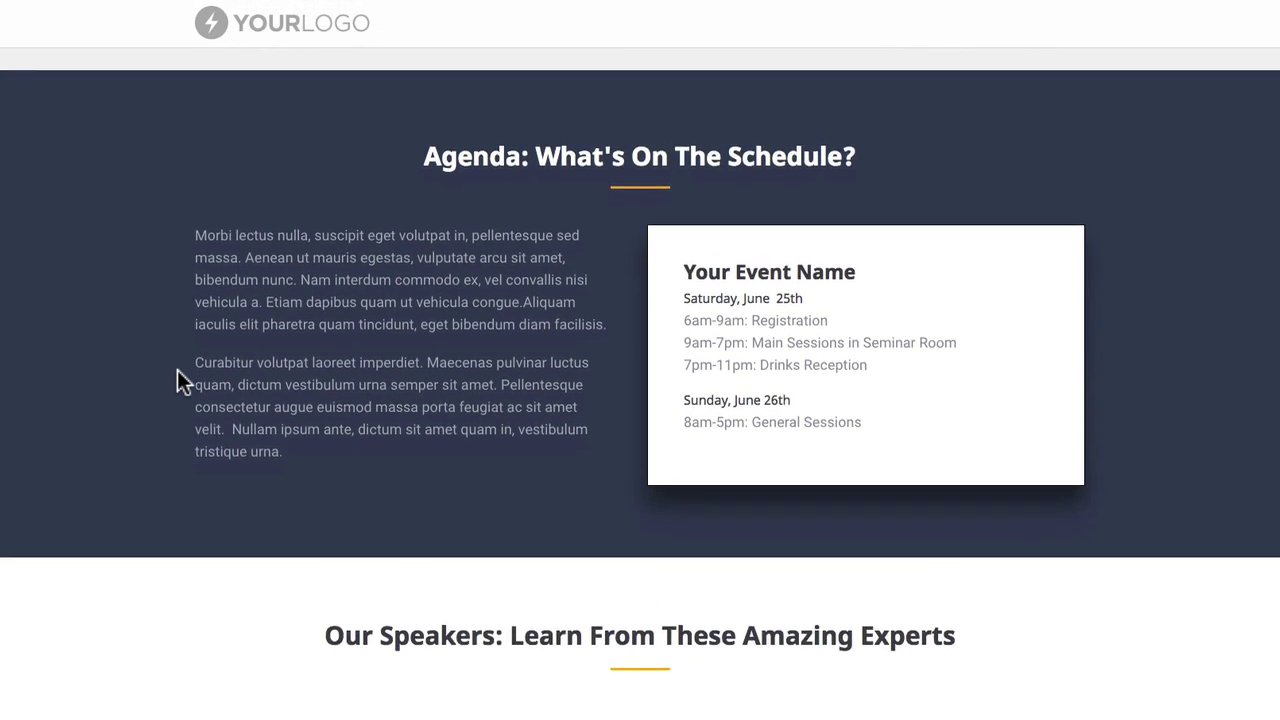
scroll(177, 370, "down", 2)
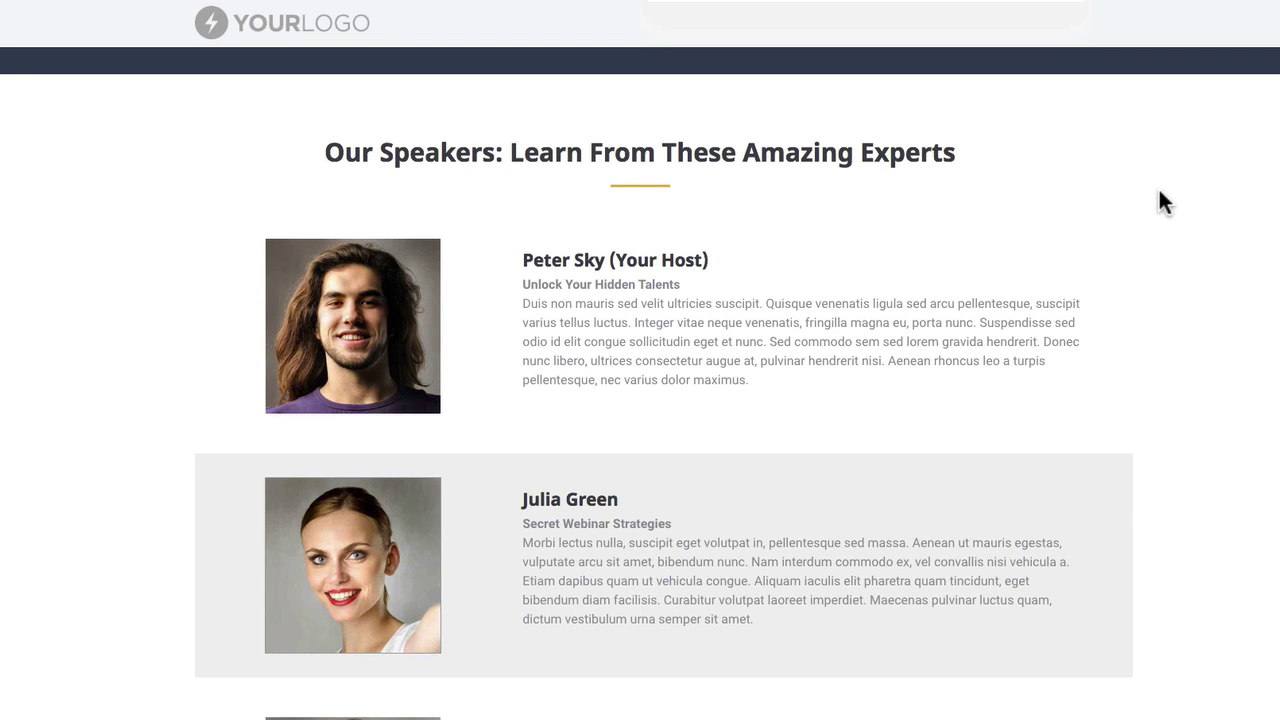
scroll(1160, 192, "down", 1)
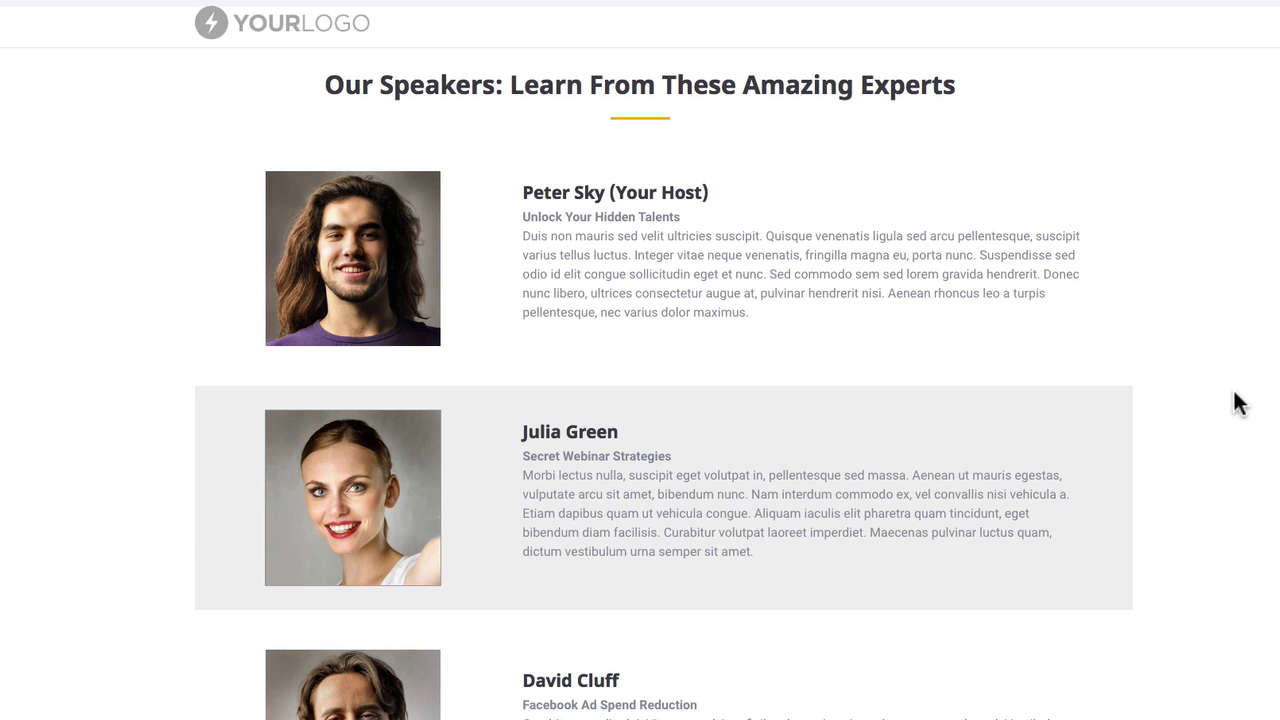
scroll(1238, 402, "down", 3)
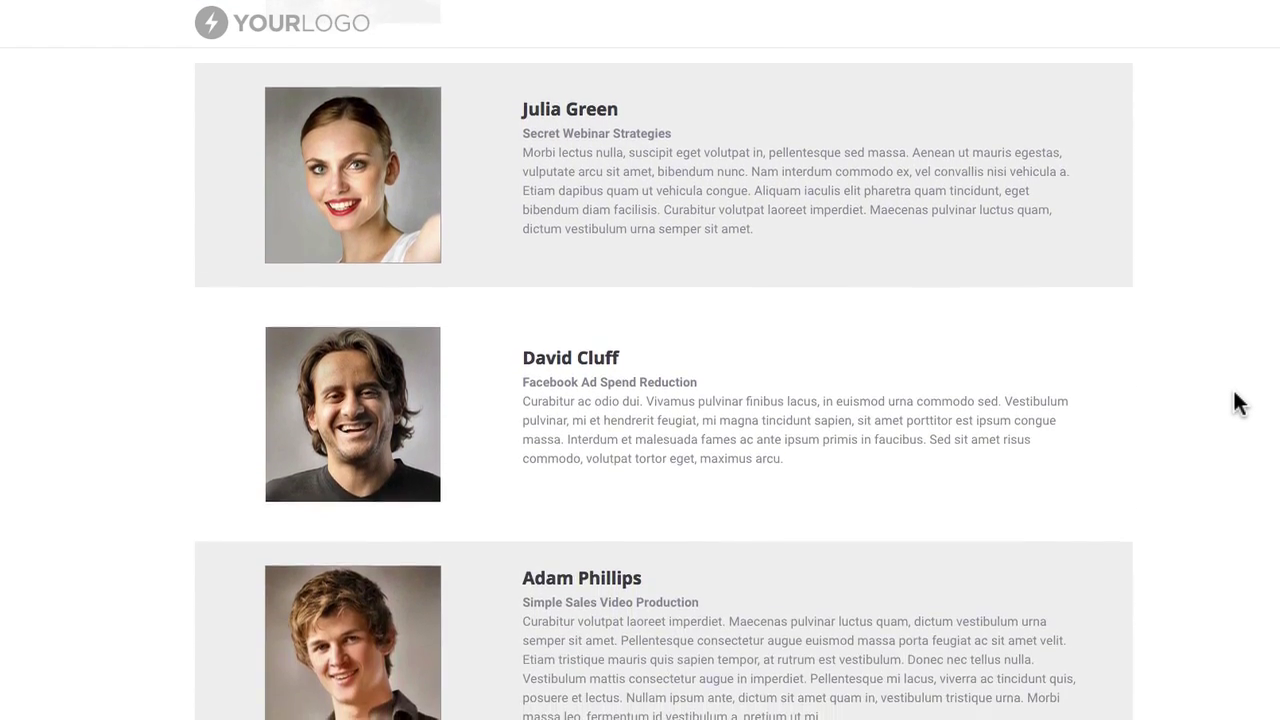
scroll(1238, 402, "down", 3)
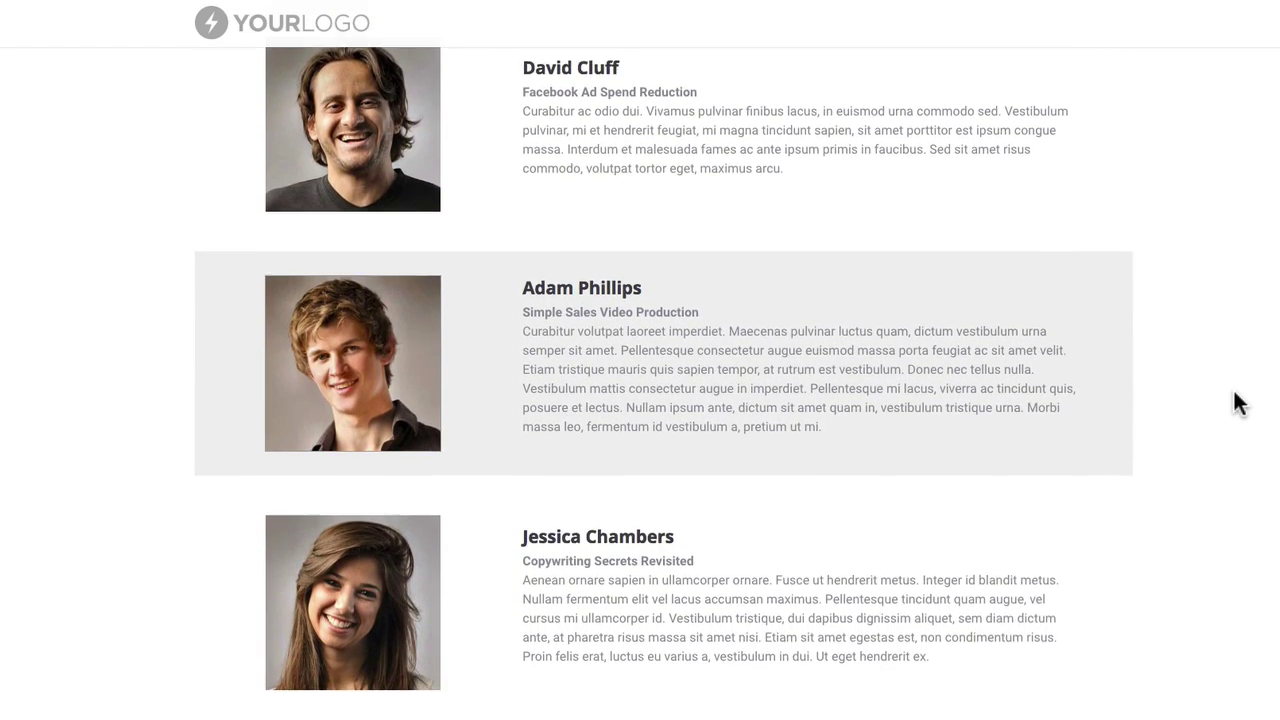
scroll(1238, 402, "down", 2)
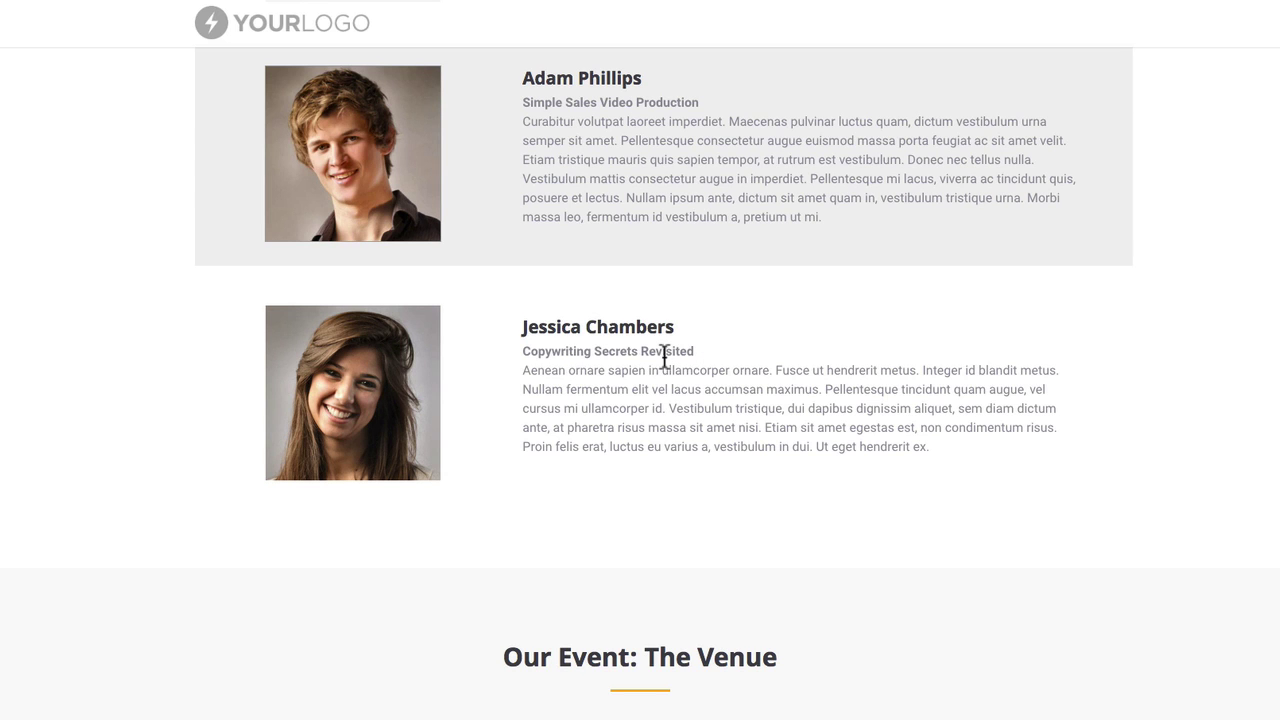
scroll(698, 352, "down", 1)
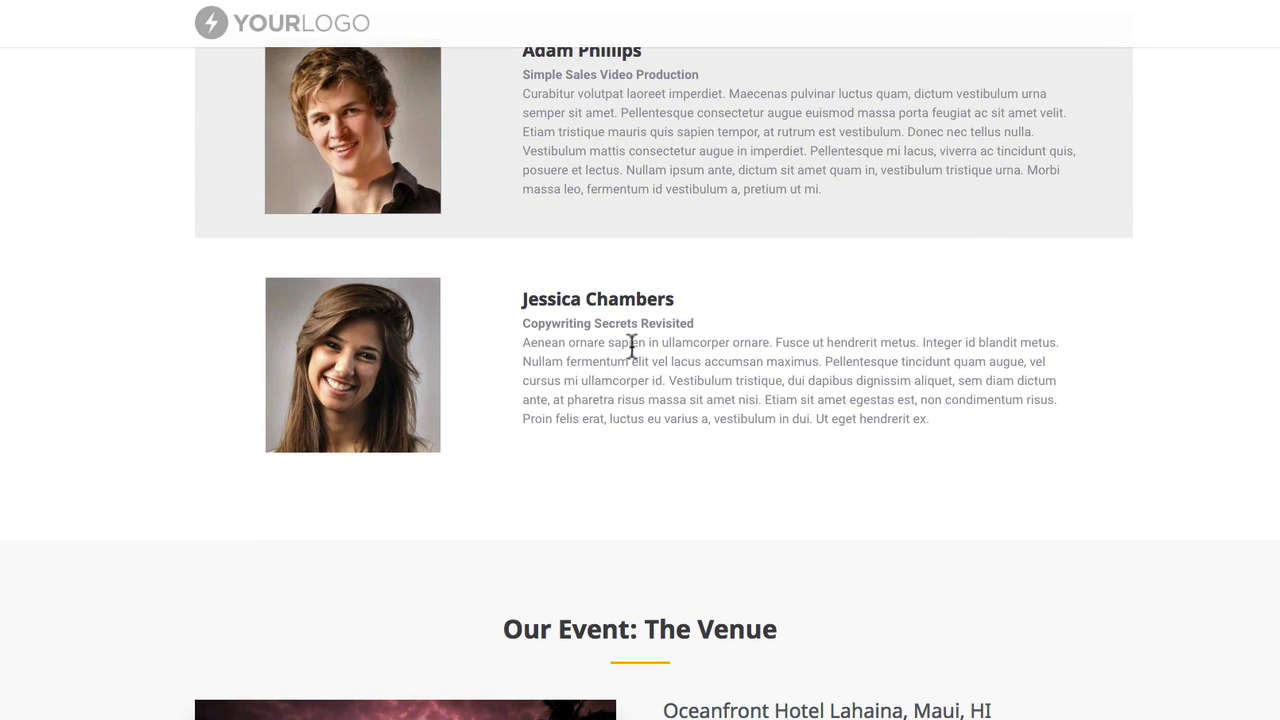
scroll(773, 328, "down", 5)
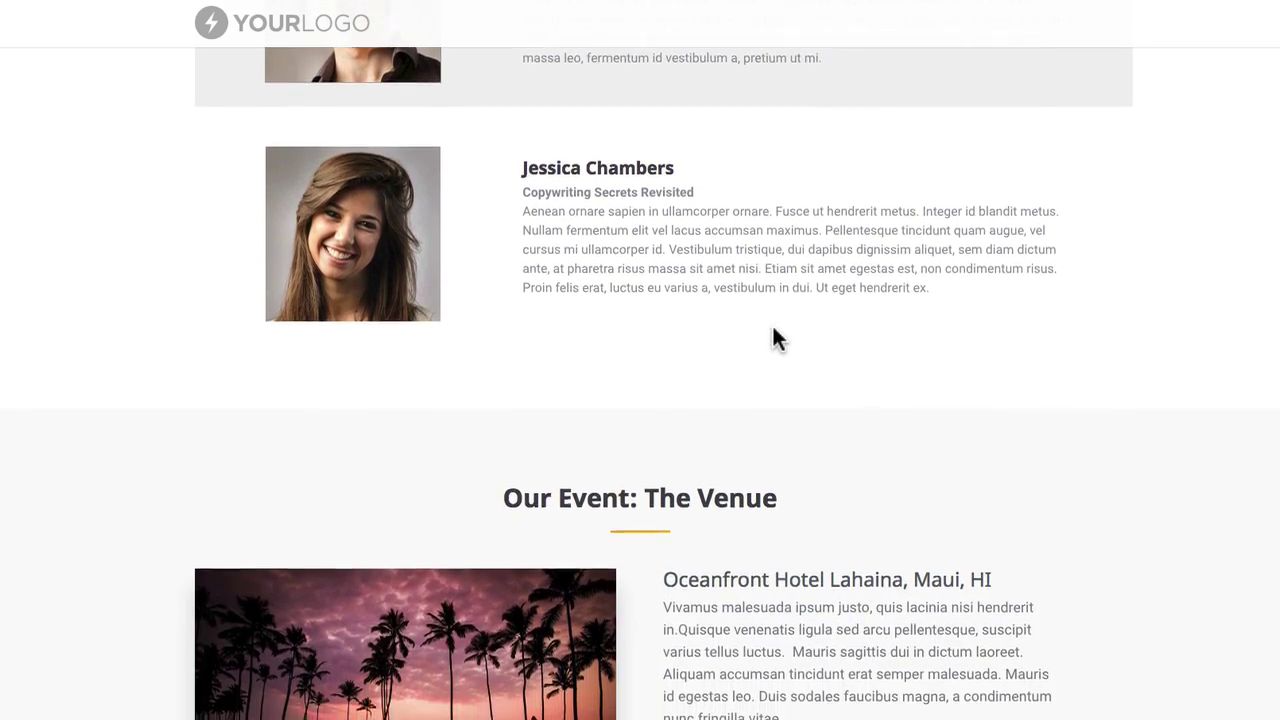
scroll(772, 323, "down", 1)
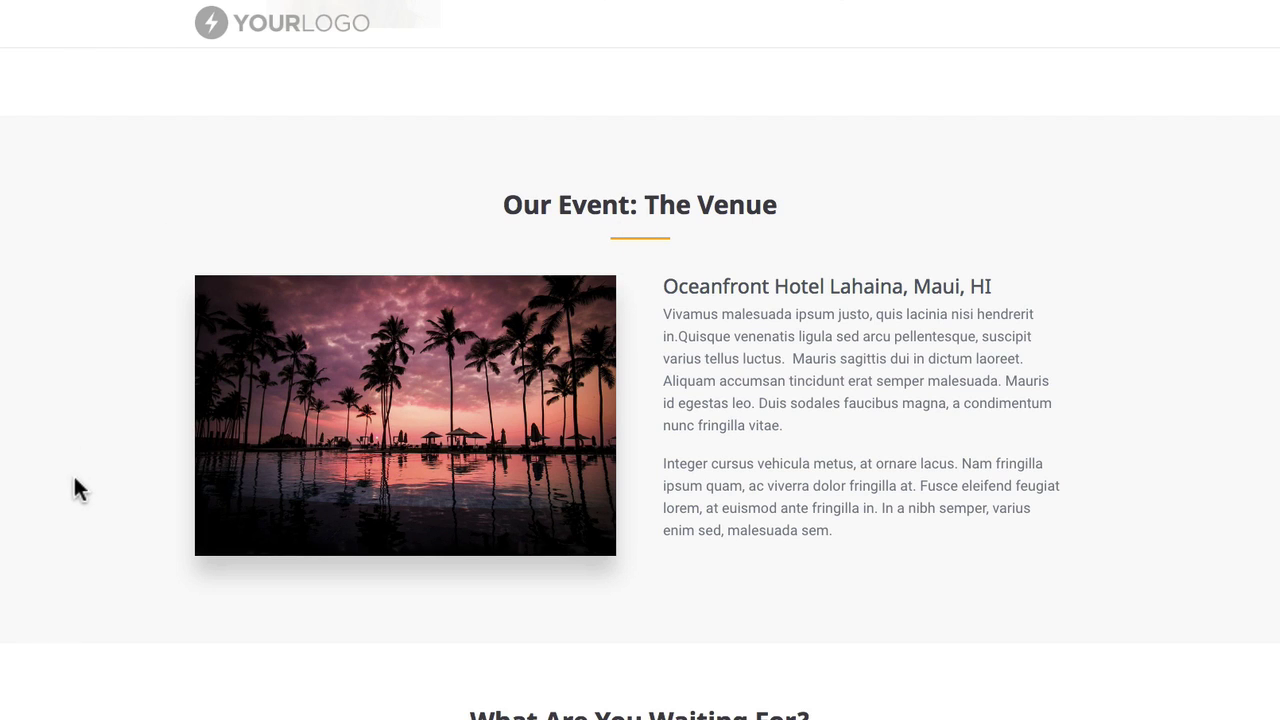
scroll(5, 517, "down", 3)
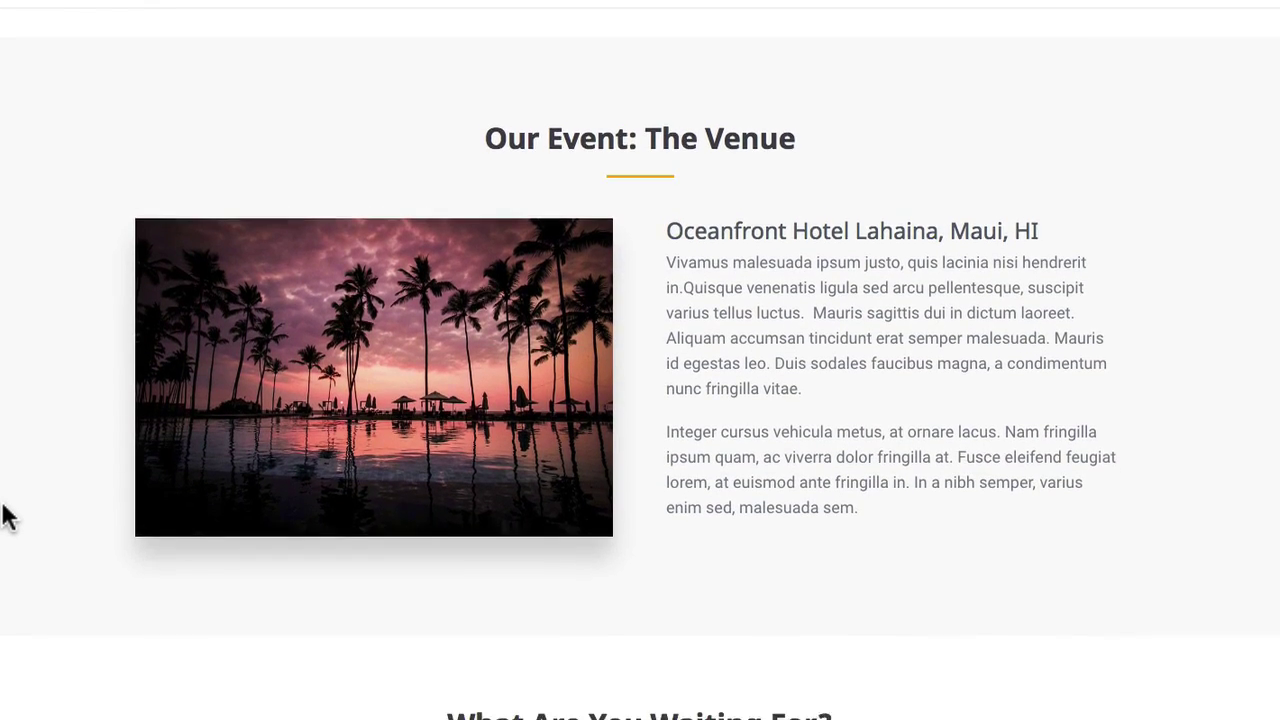
scroll(5, 517, "down", 2)
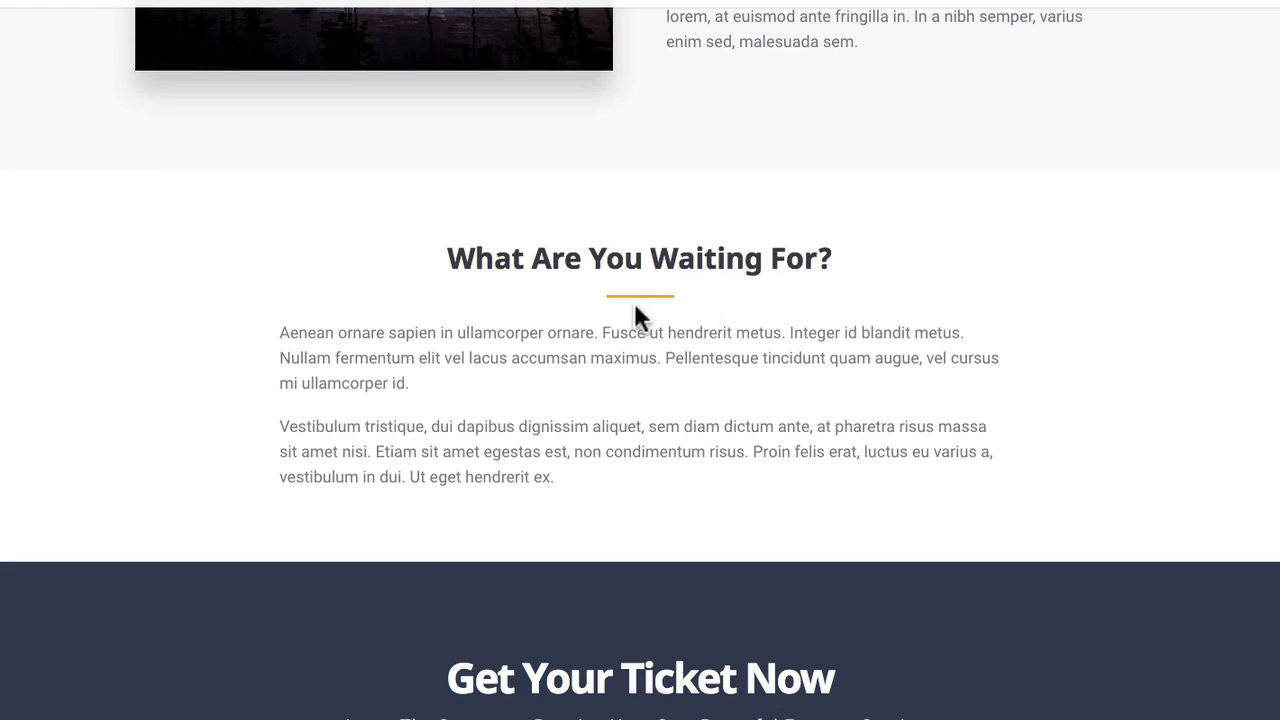
scroll(266, 330, "down", 3)
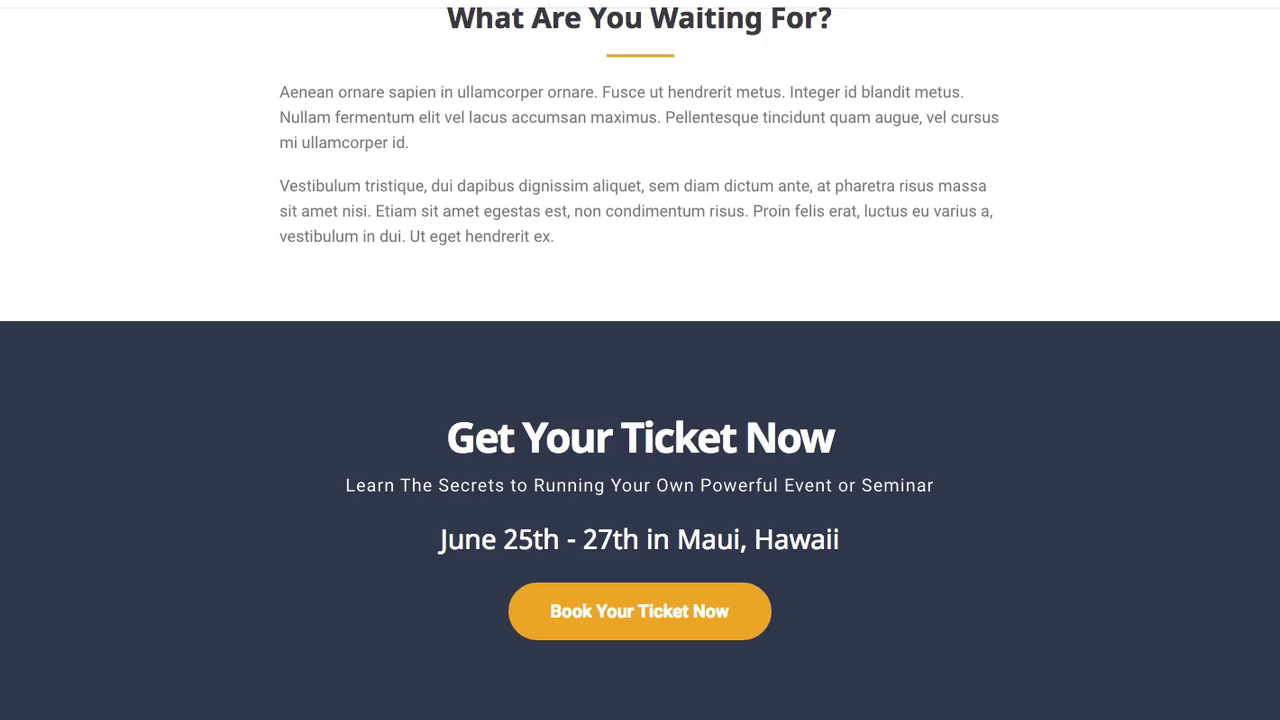
- Scroll up to the hero, then back down to the Featured On logo row
scroll(662, 183, "up", 20)
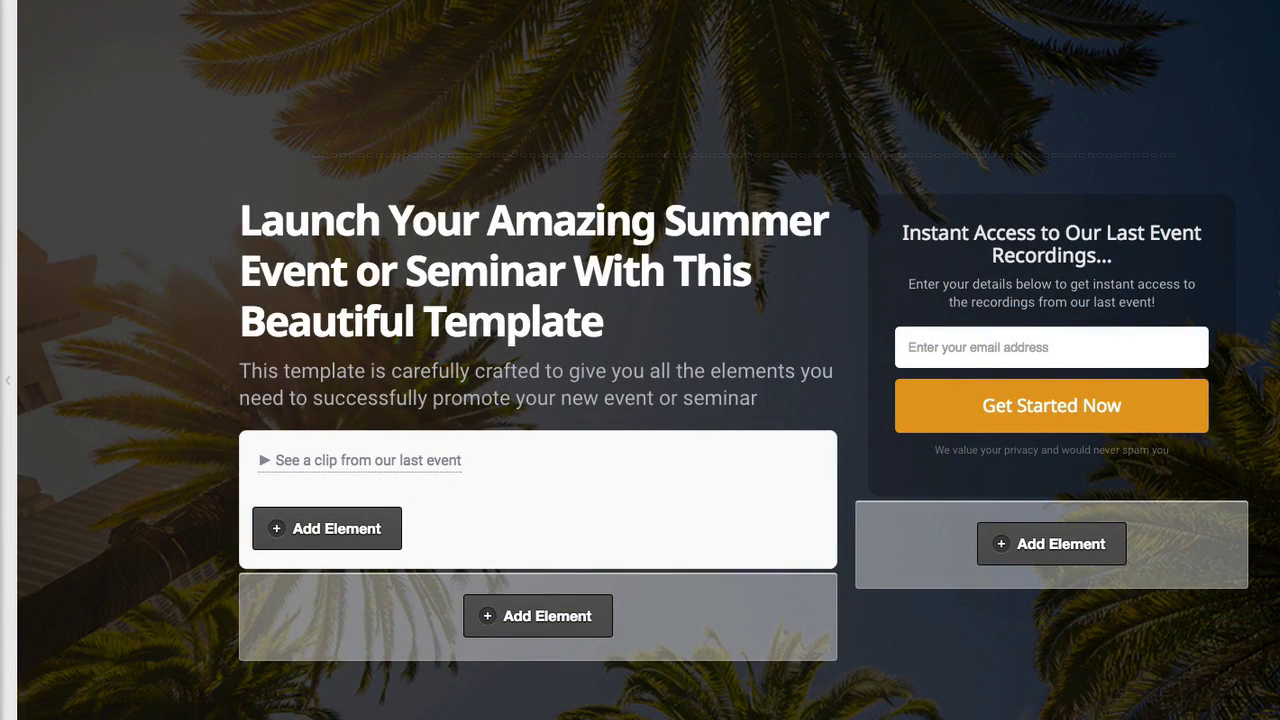
scroll(190, 120, "down", 3)
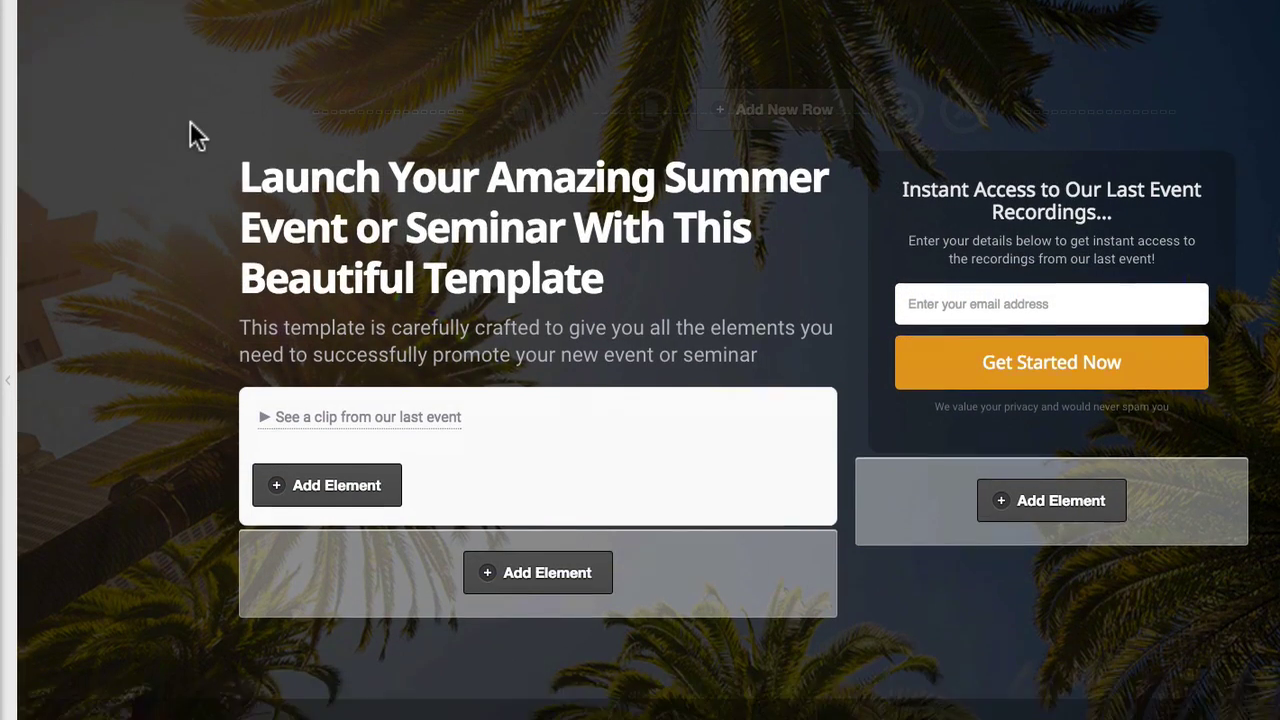
scroll(190, 120, "down", 8)
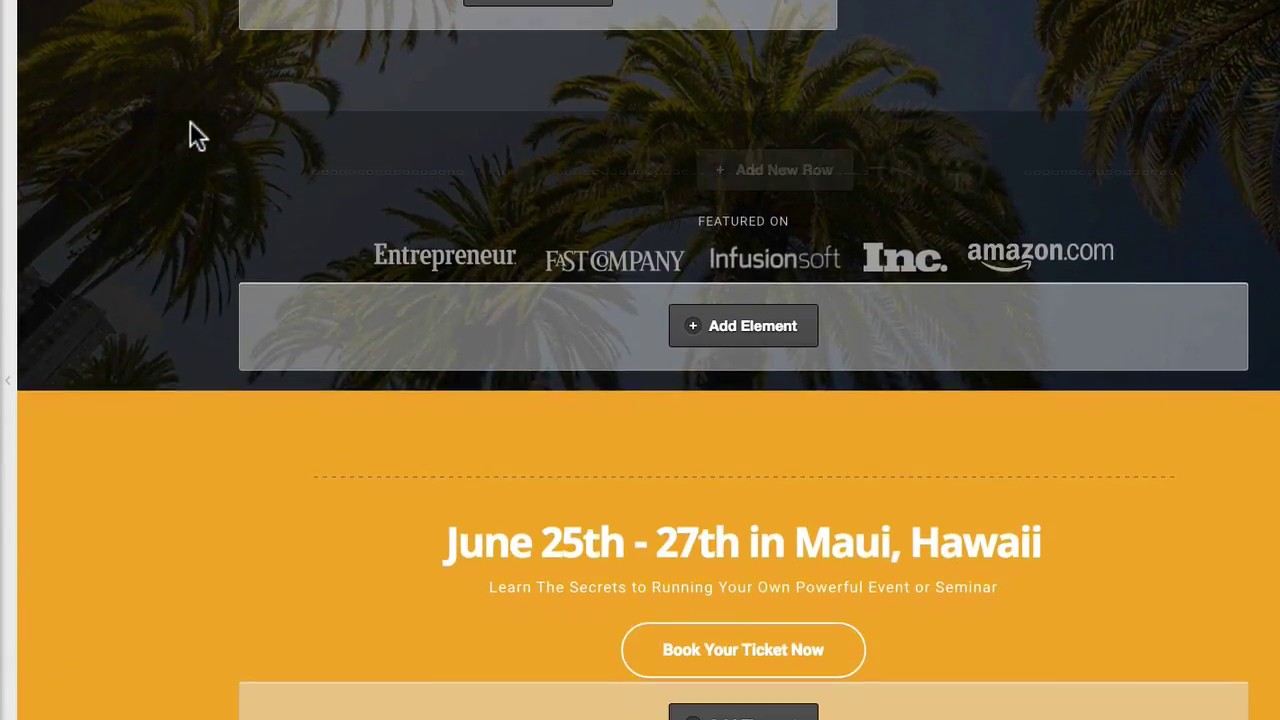
scroll(140, 228, "up", 1)
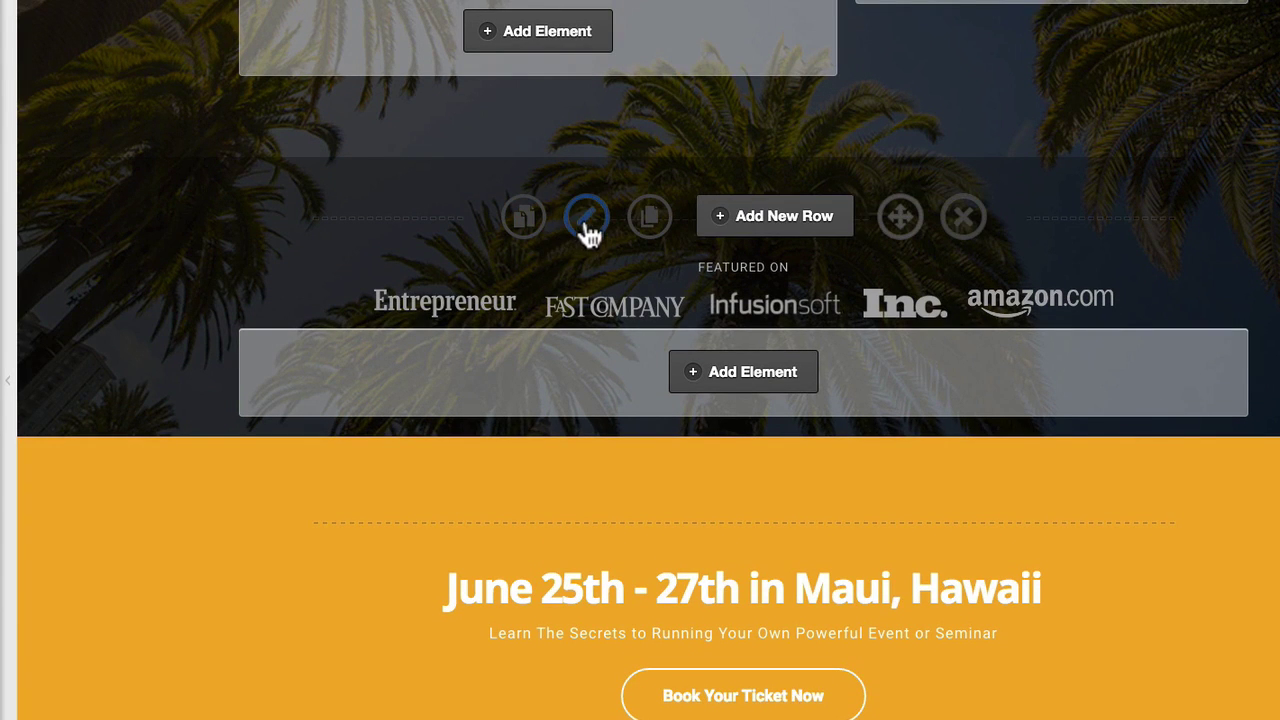
left_click(587, 217)
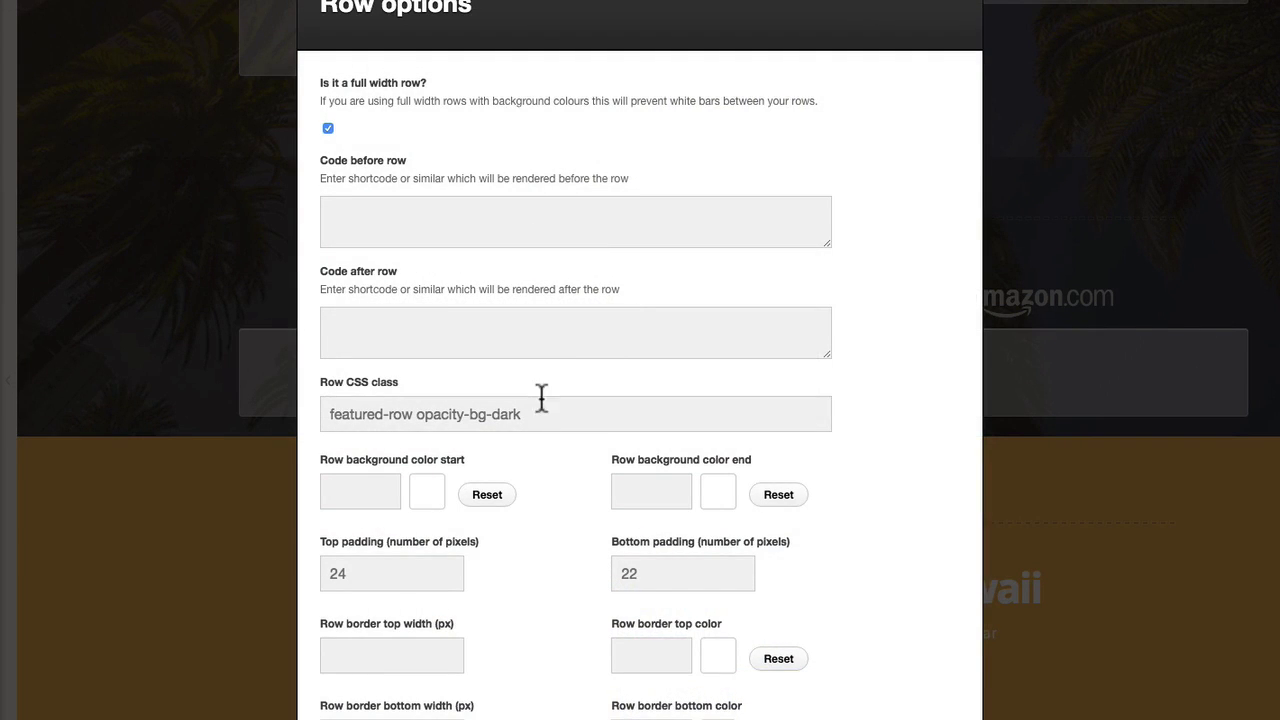
left_click(477, 412)
triple_click(477, 417)
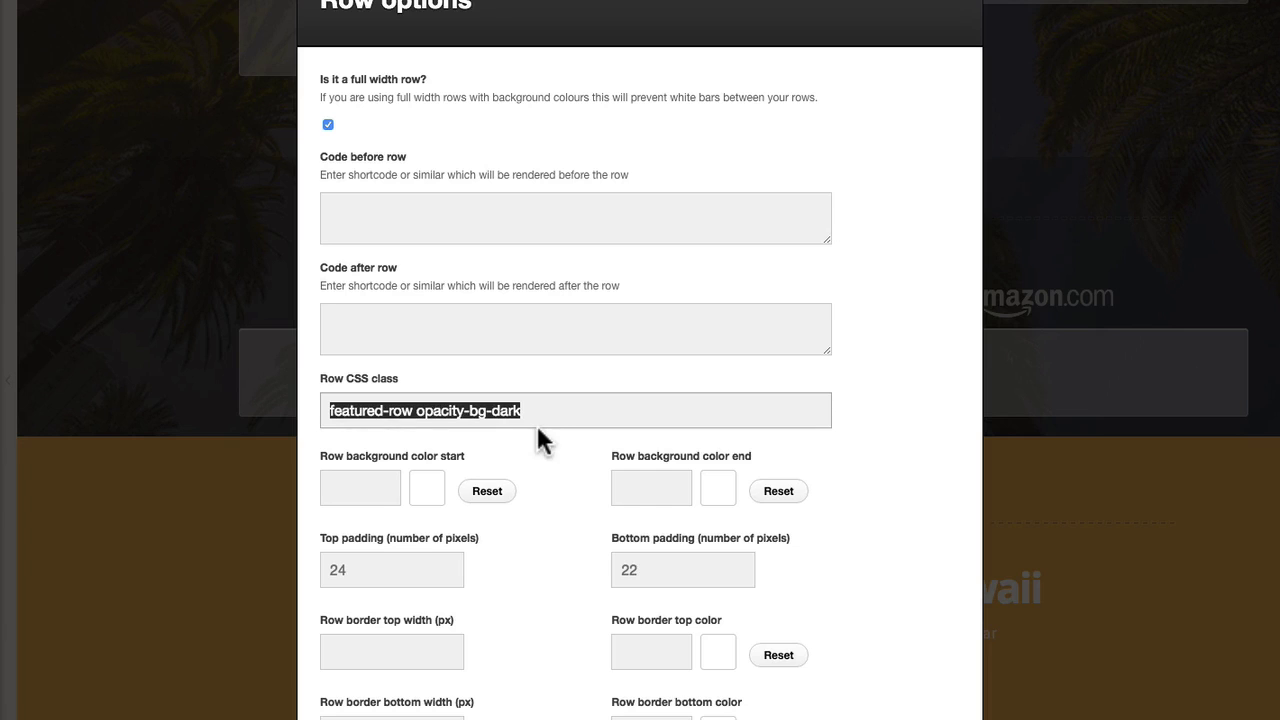
left_click(683, 442)
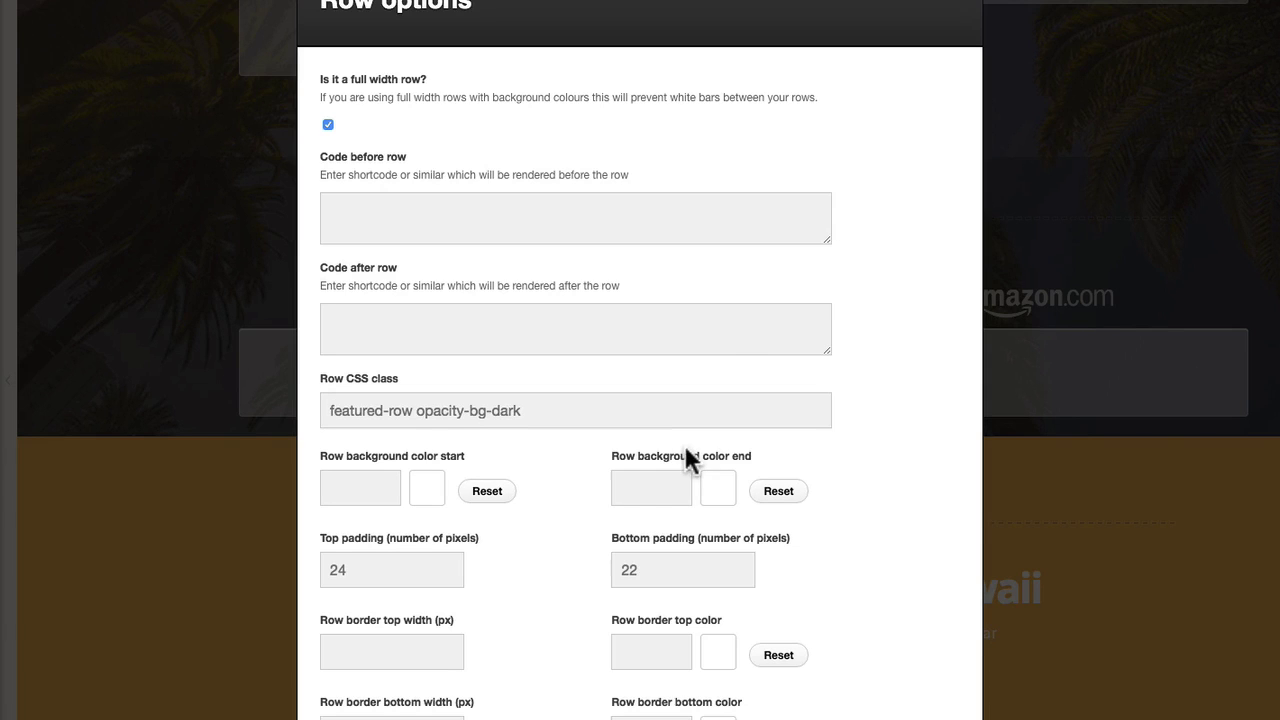
left_click(984, 8)
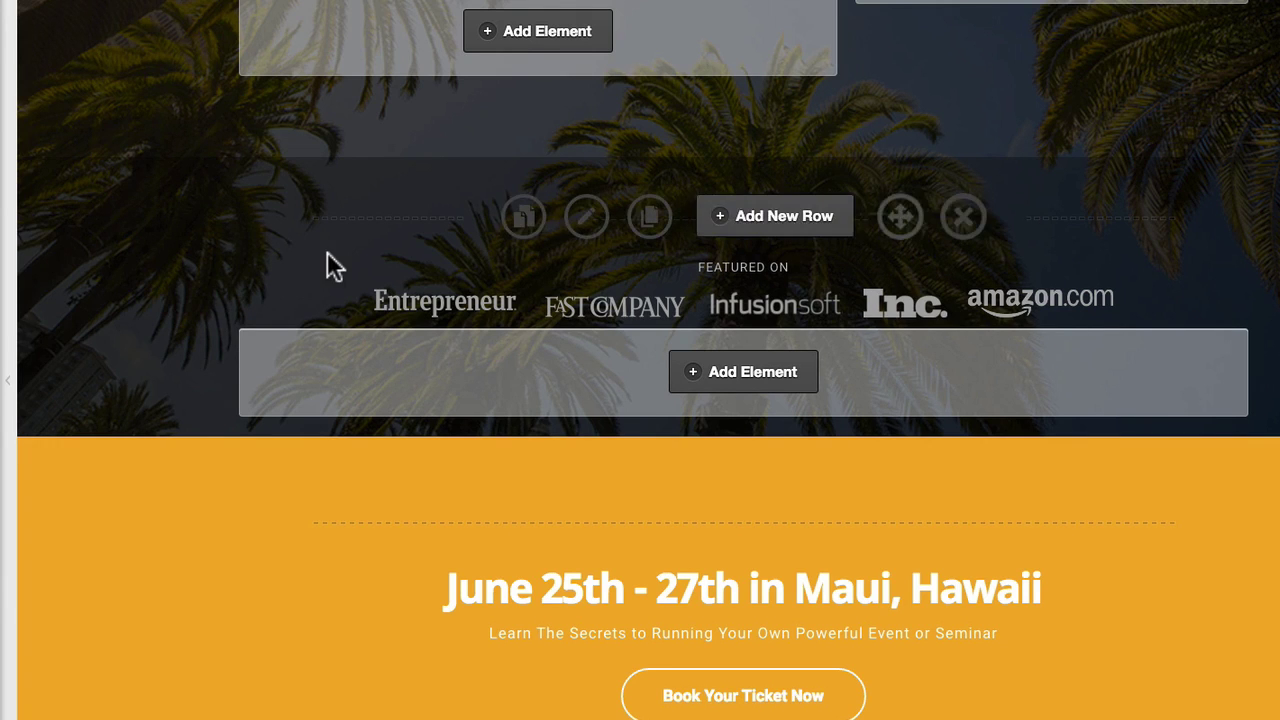
- Change the custom HTML divider's width from 75px to 475px and apply it
scroll(327, 253, "down", 1)
scroll(327, 251, "down", 10)
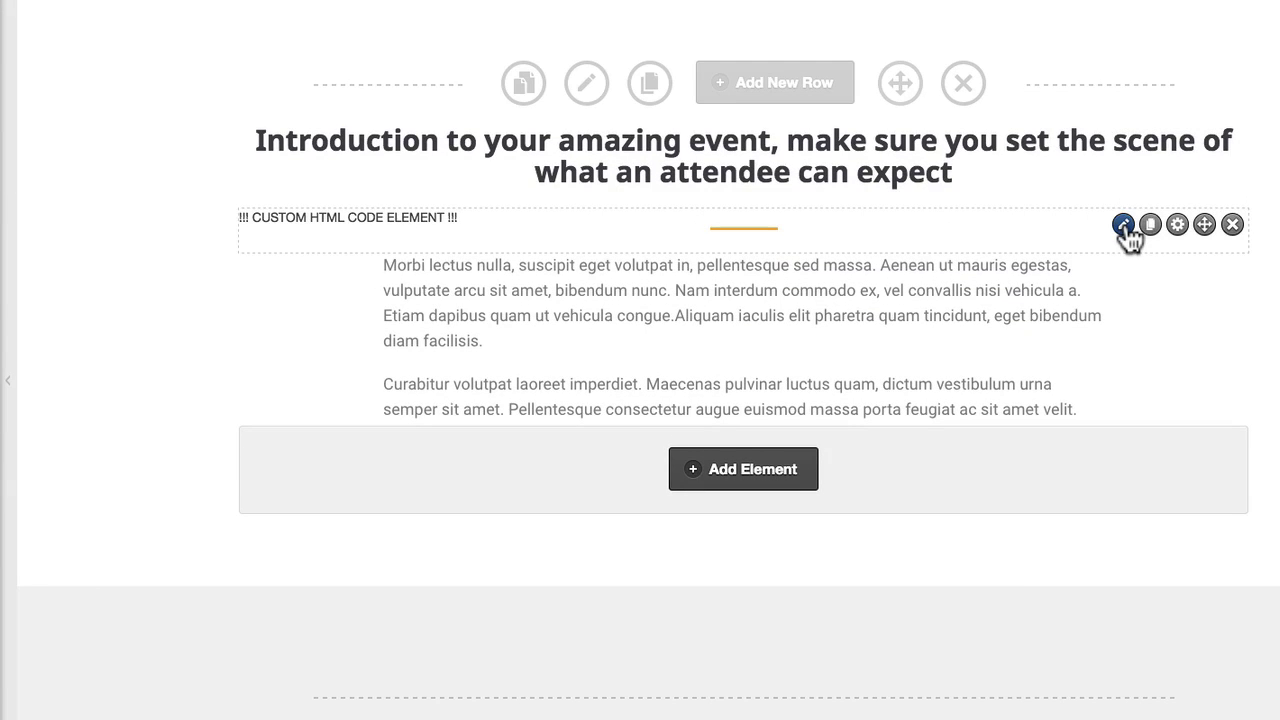
left_click(1124, 224)
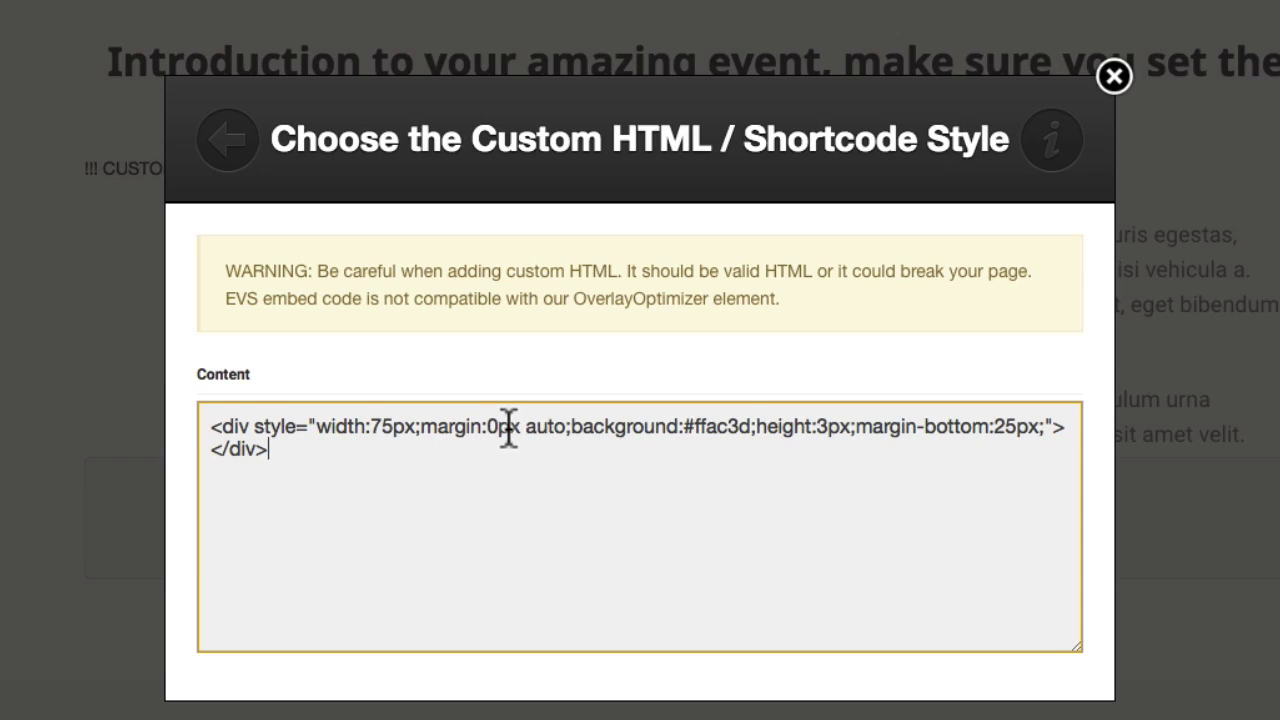
double_click(713, 427)
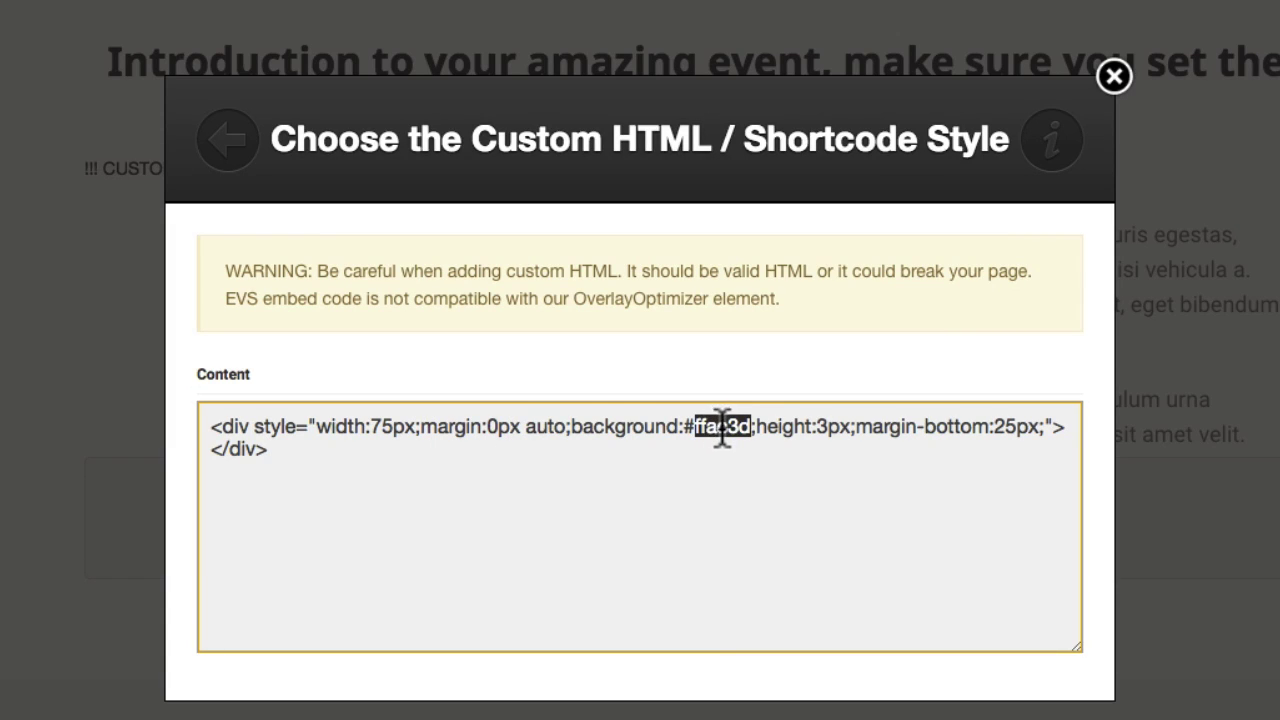
left_click(829, 427)
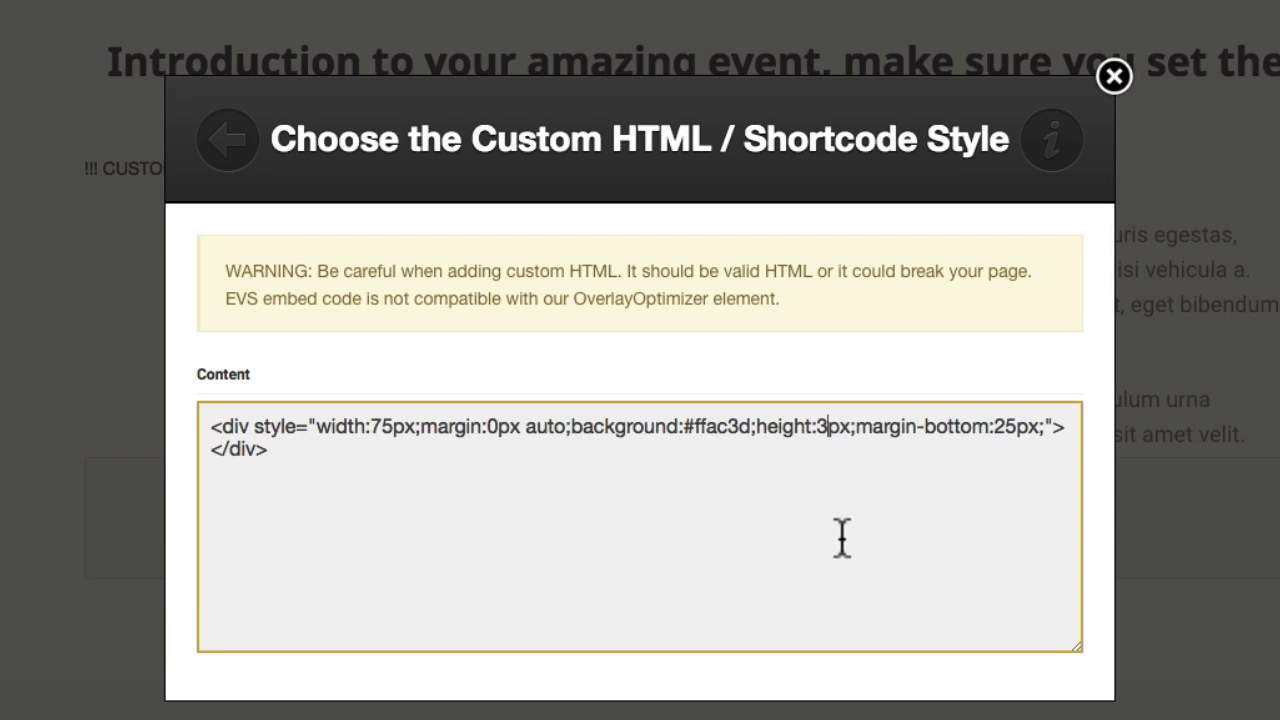
left_click(386, 416)
key("BackSpace")
type("47")
scroll(646, 463, "down", 3)
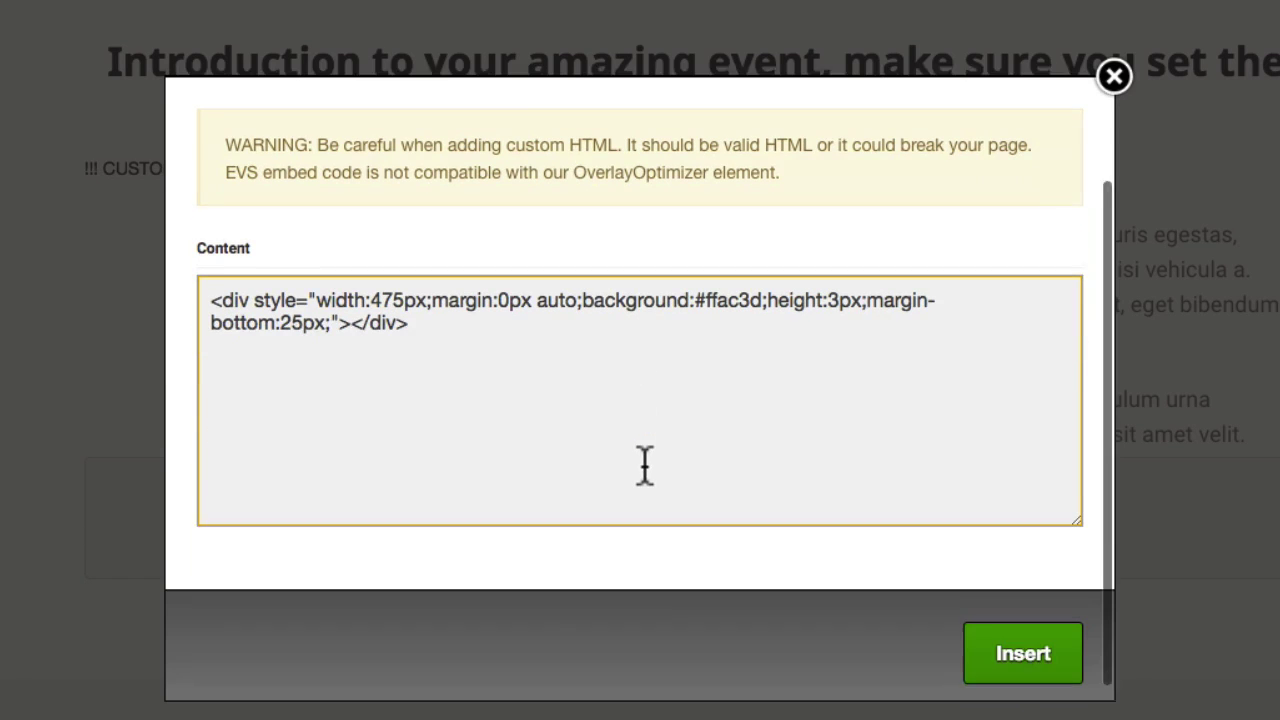
left_click(1012, 648)
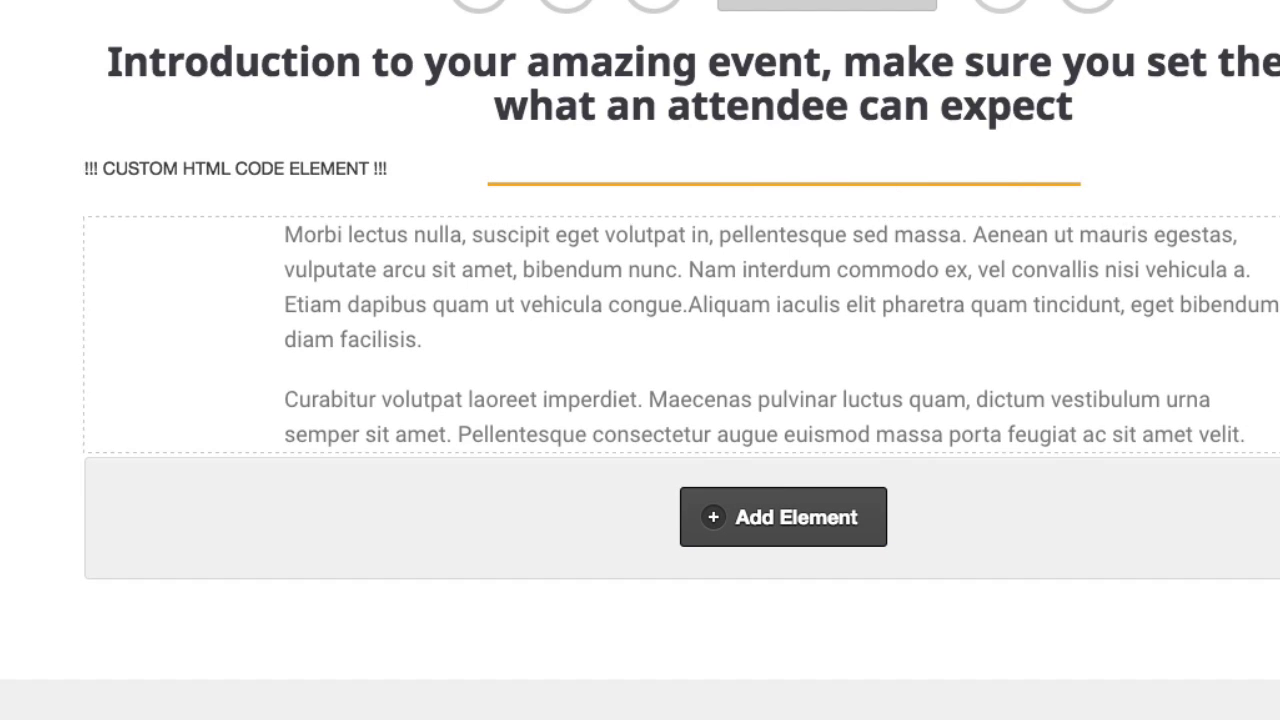
- Restore the divider's width to 75px and apply it
left_click(565, 190)
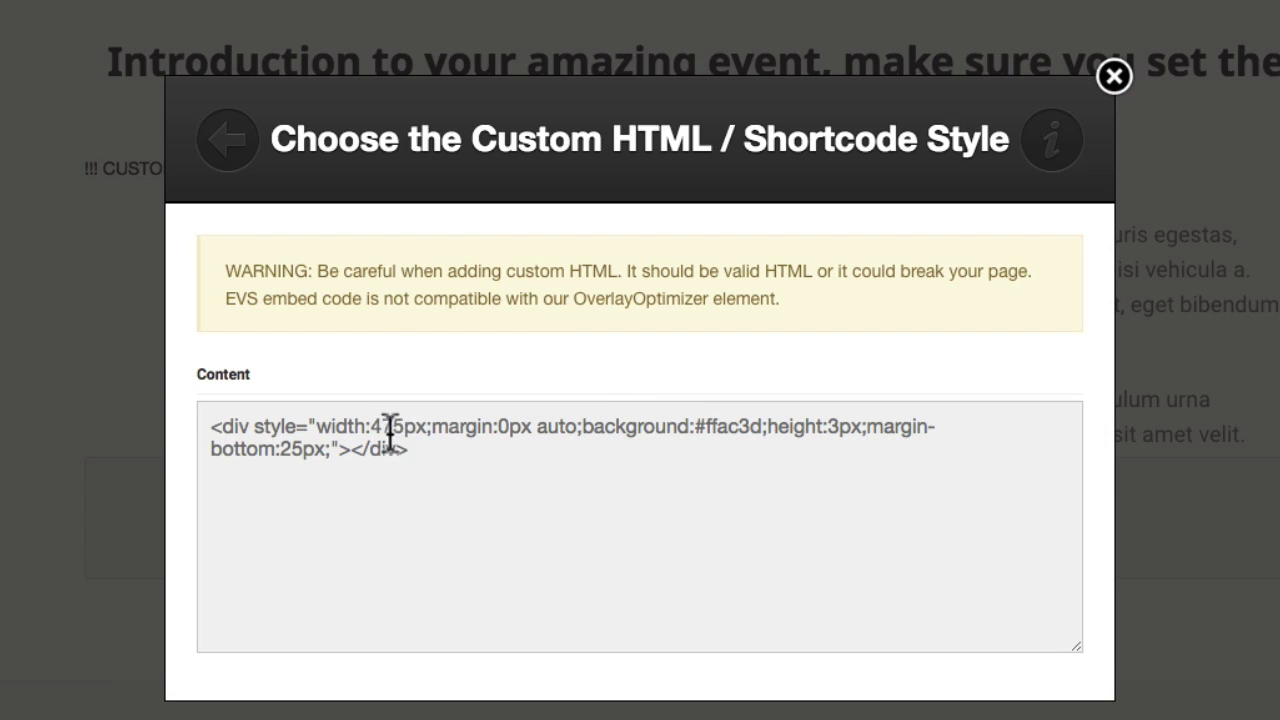
left_click(388, 420)
key("BackSpace")
type("7")
scroll(411, 431, "down", 3)
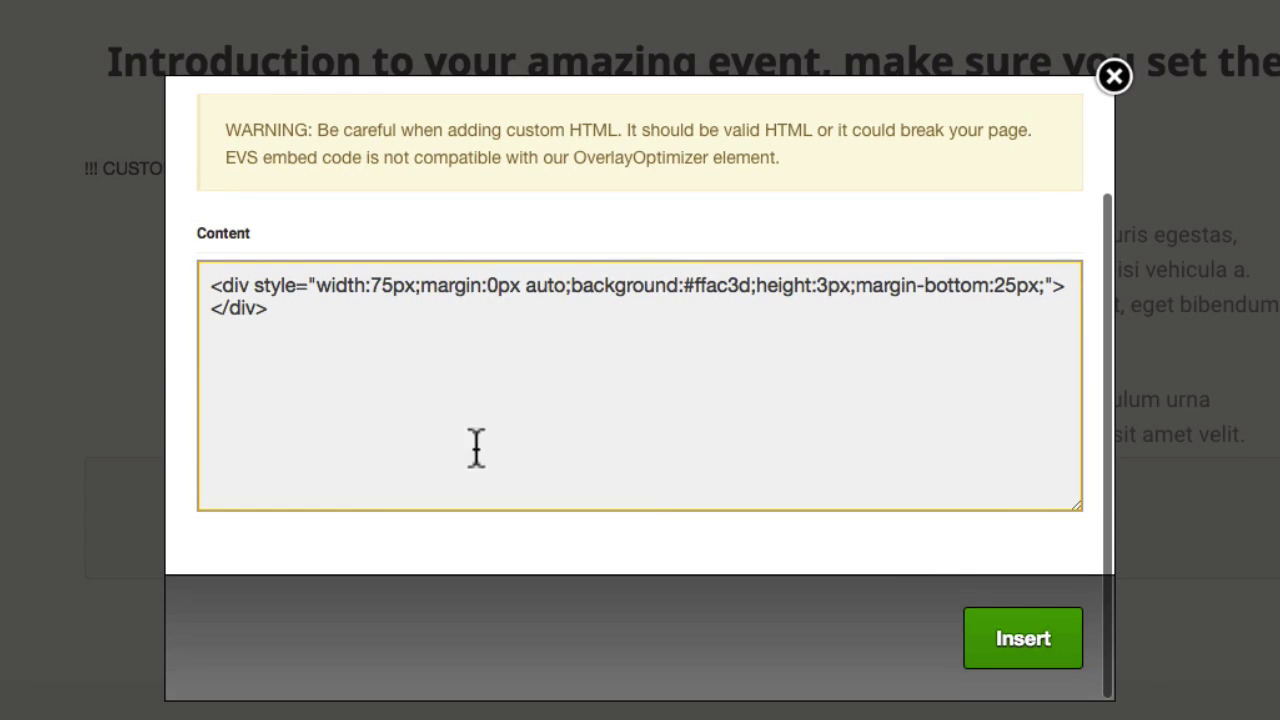
left_click(1015, 610)
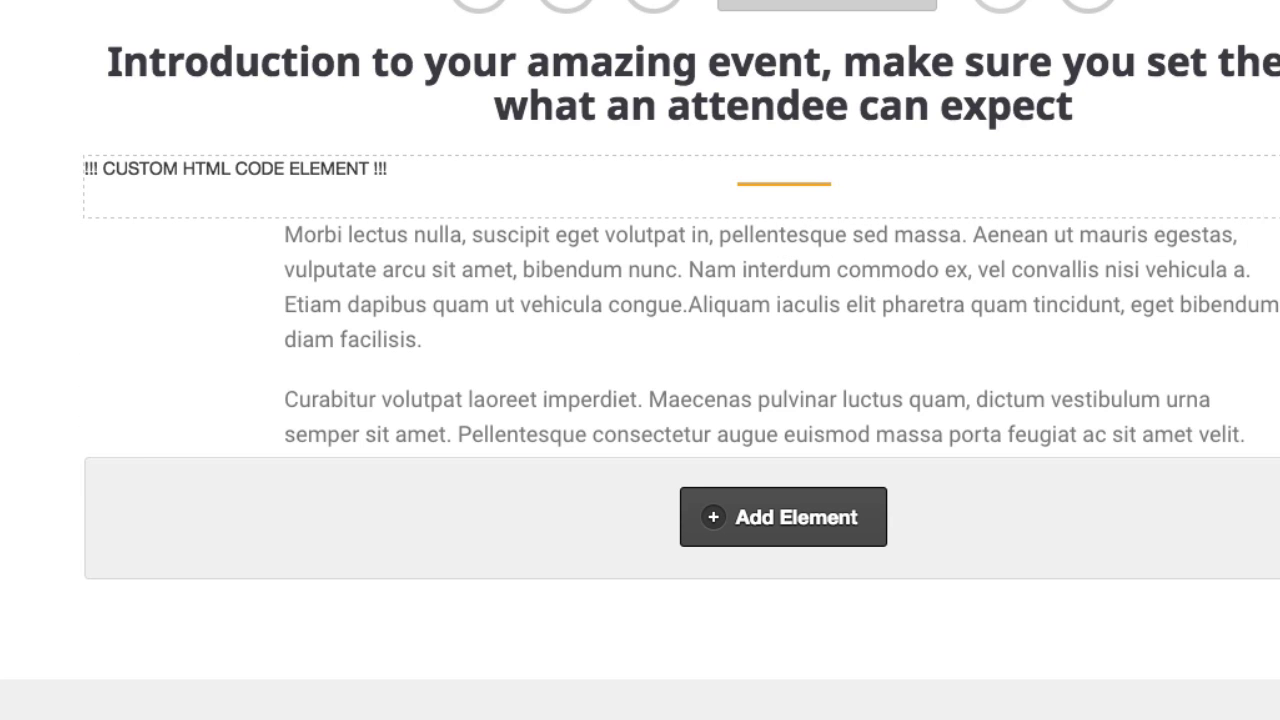
scroll(924, 258, "down", 2)
scroll(924, 258, "down", 15)
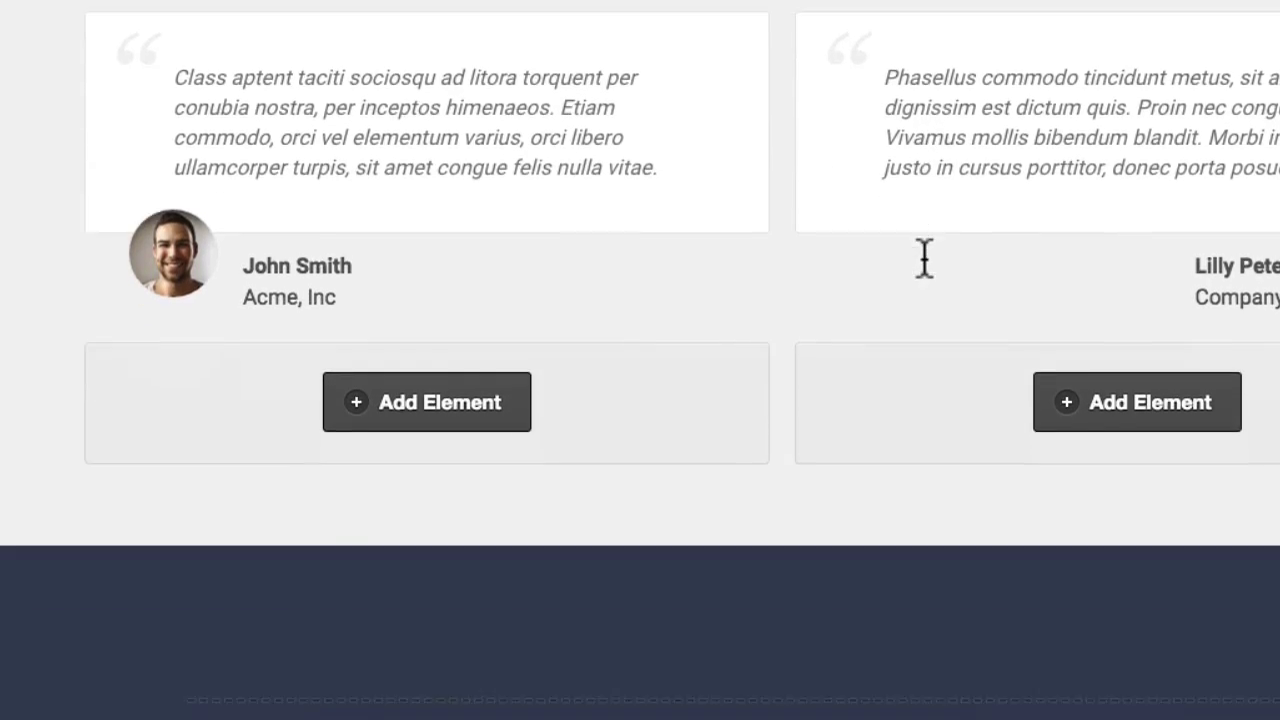
scroll(924, 258, "down", 5)
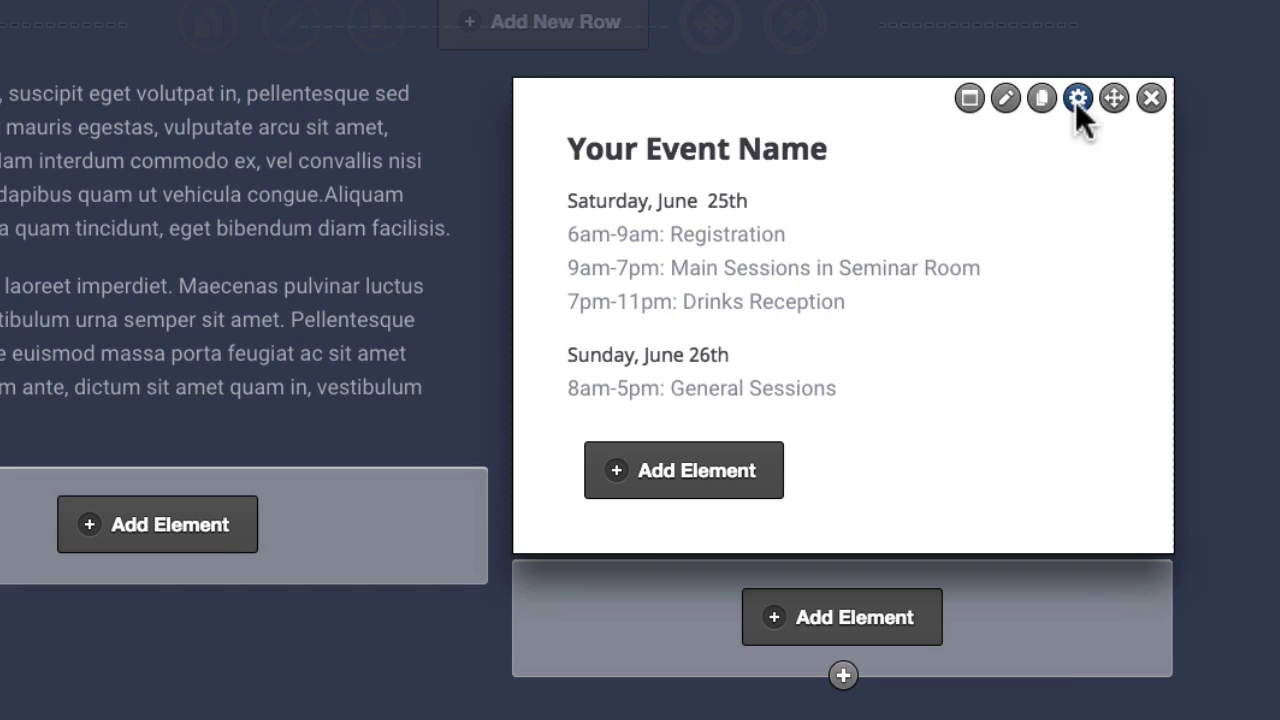
left_click(1076, 100)
double_click(341, 497)
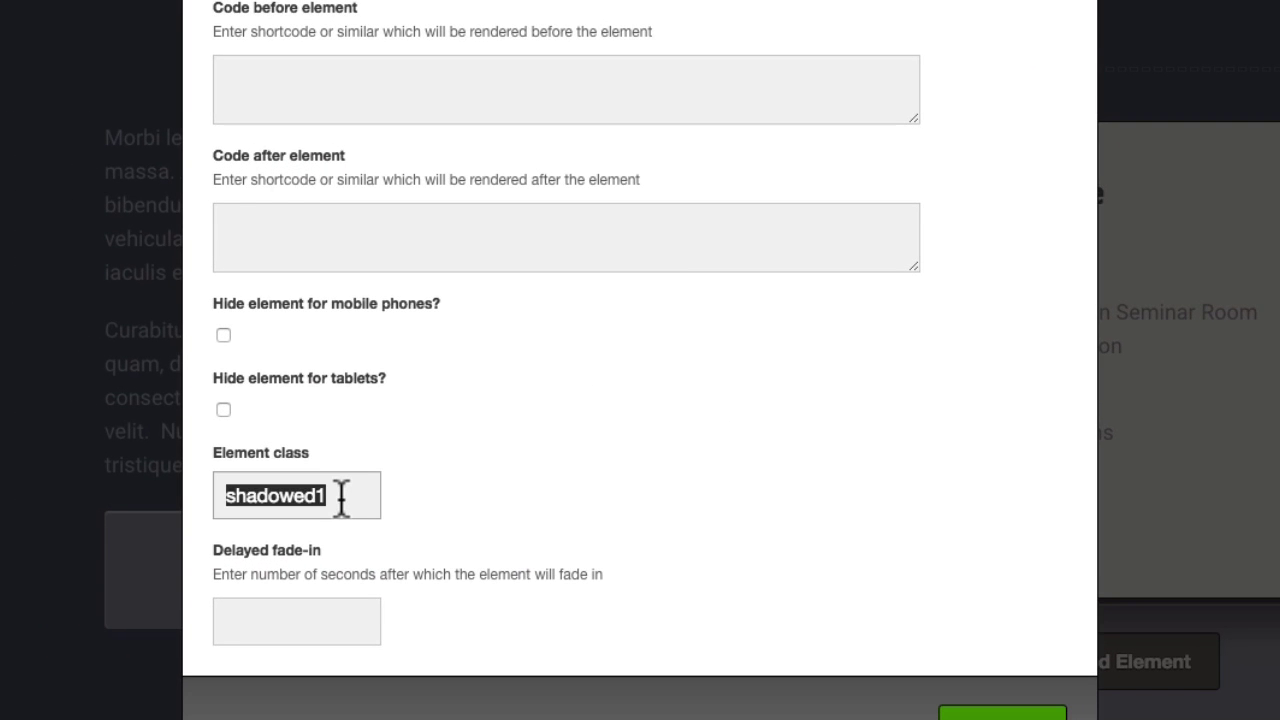
left_click(705, 500)
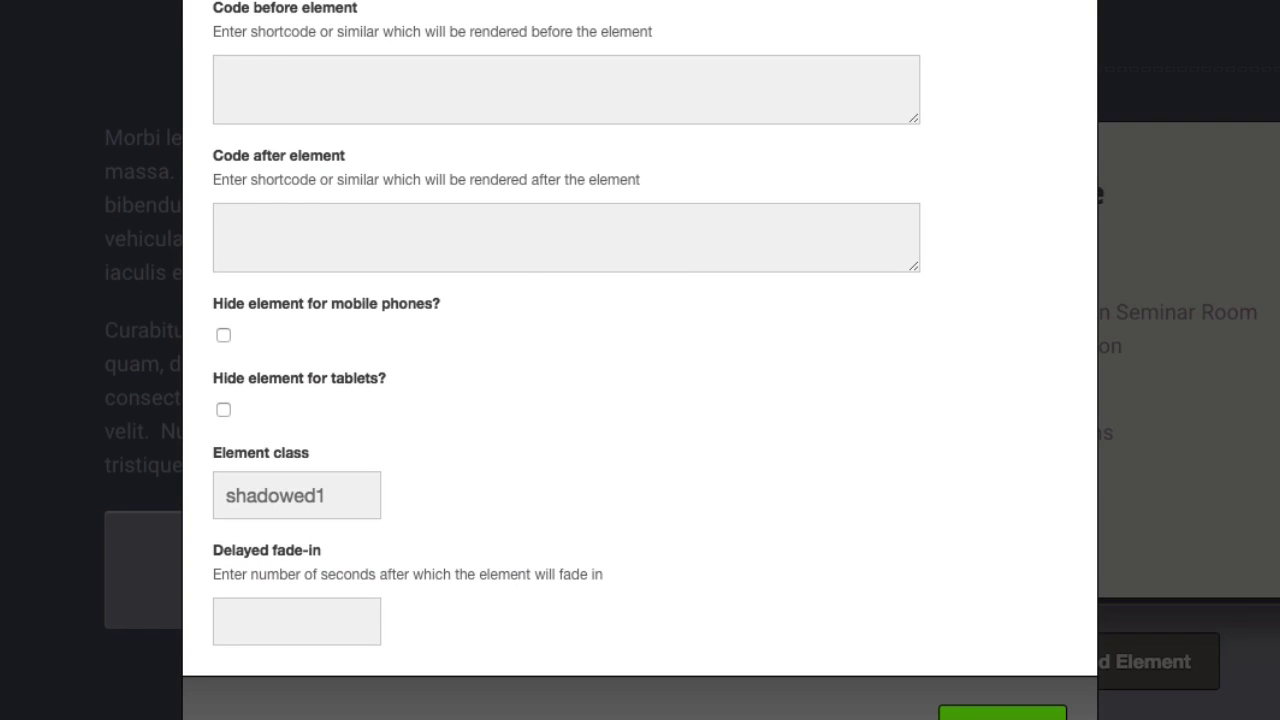
left_click(1002, 713)
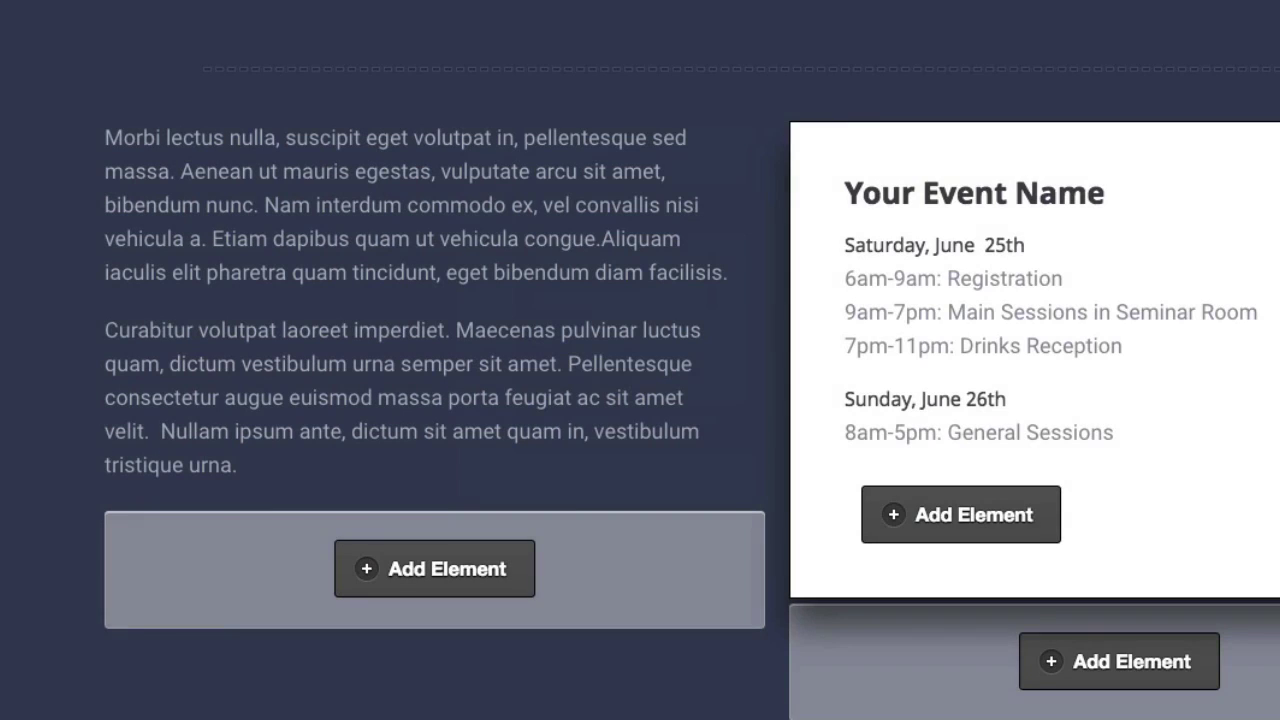
scroll(489, 214, "down", 5)
scroll(488, 214, "down", 6)
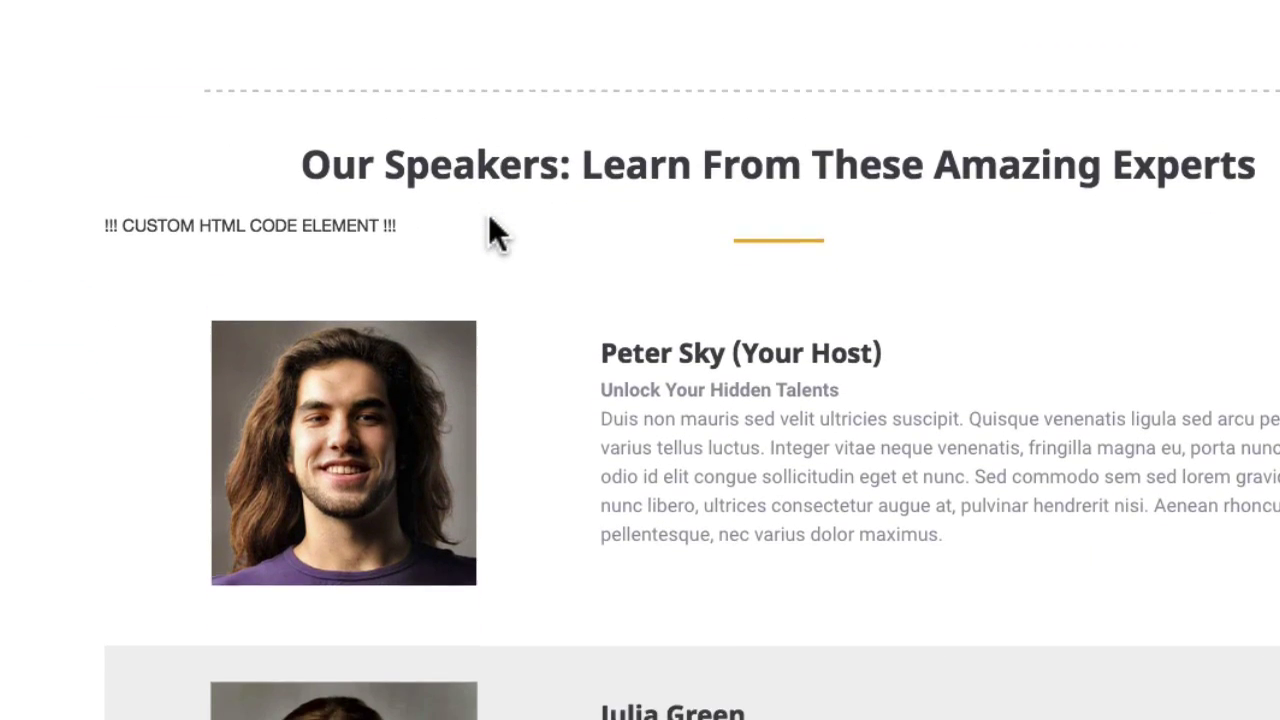
- Open the second speaker row's element settings and select its 'inverse' element class
scroll(672, 250, "down", 4)
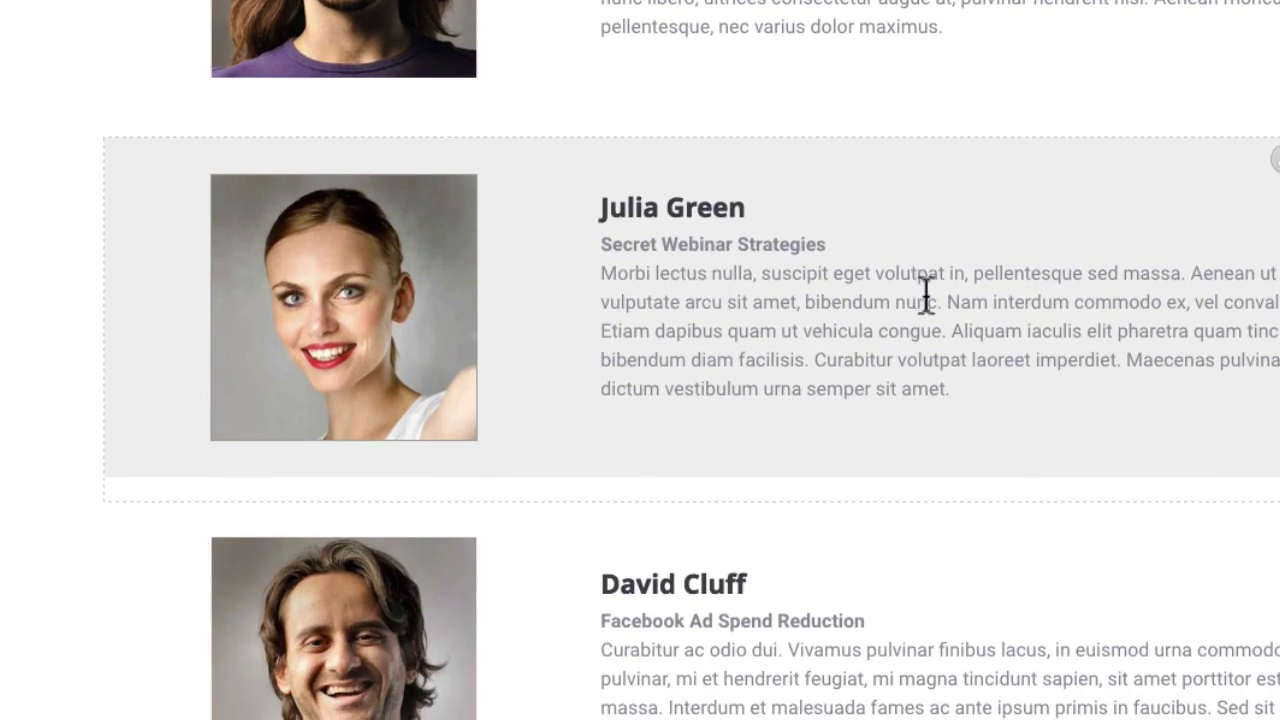
scroll(823, 240, "down", 1)
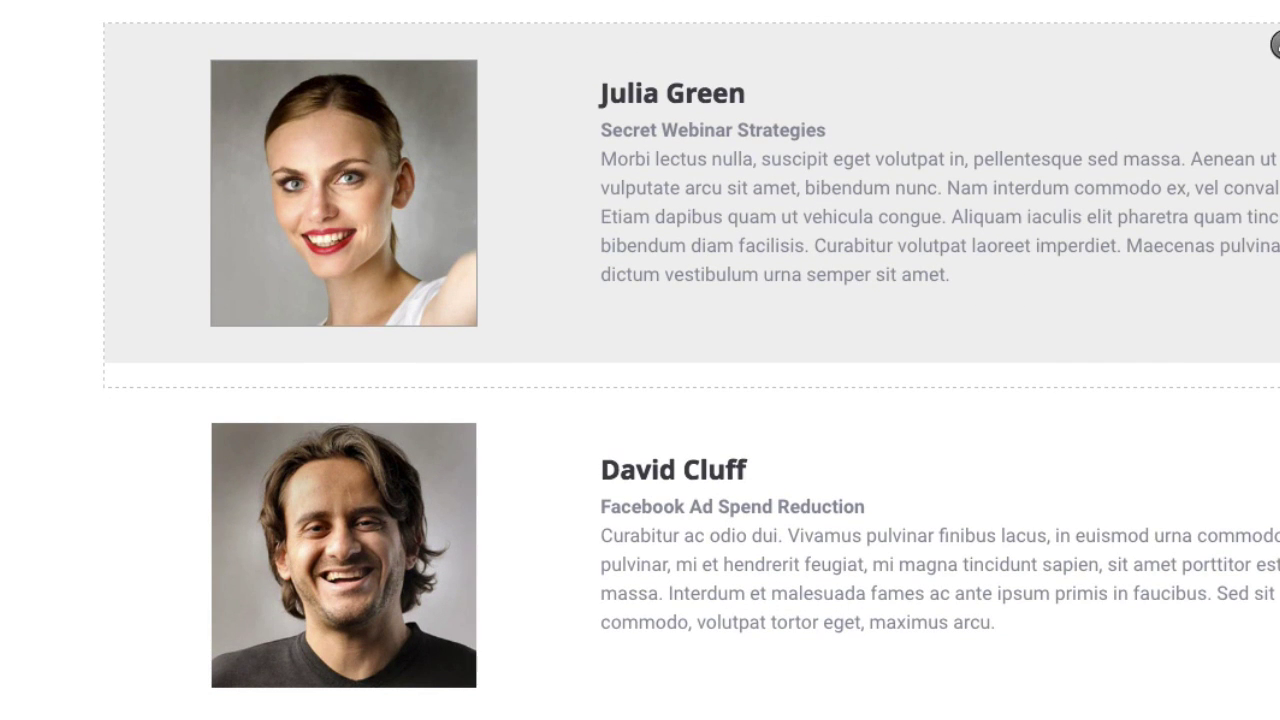
left_click(1275, 45)
left_click(305, 490)
double_click(305, 490)
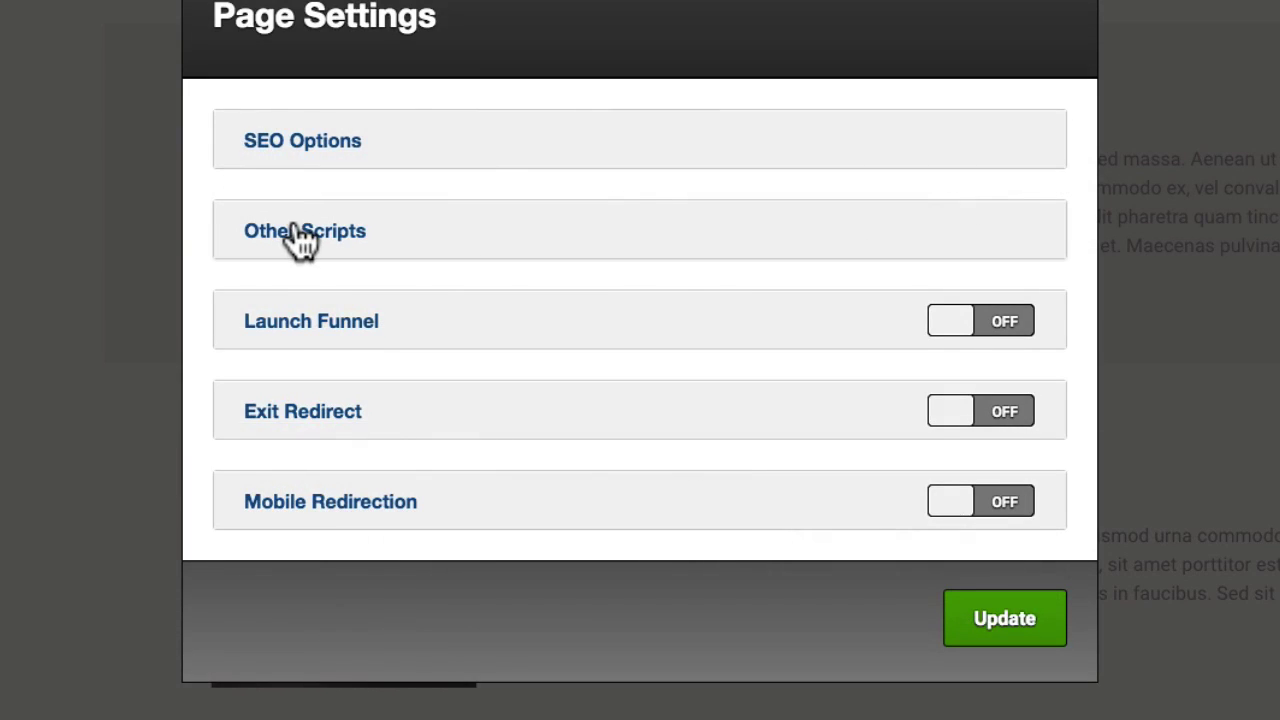
- Expand Other Scripts and enlarge the Custom CSS box to show more lines
left_click(294, 228)
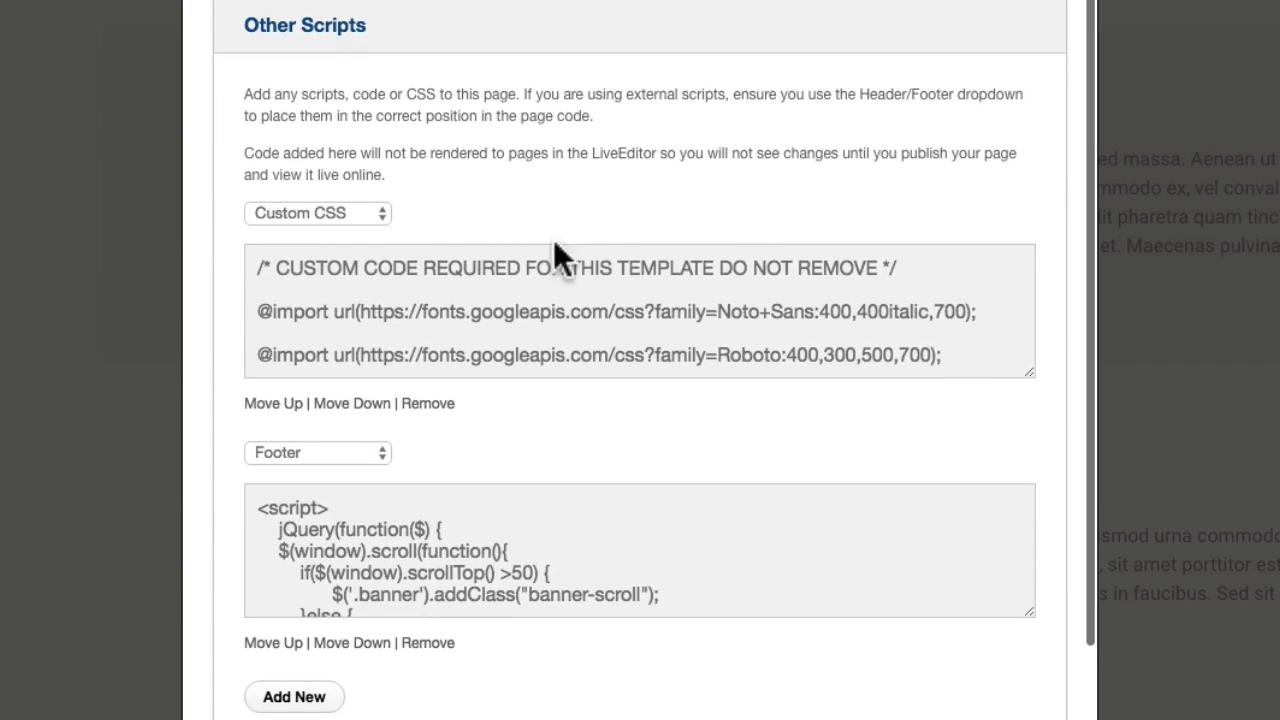
left_click_drag(1029, 372, 1050, 715)
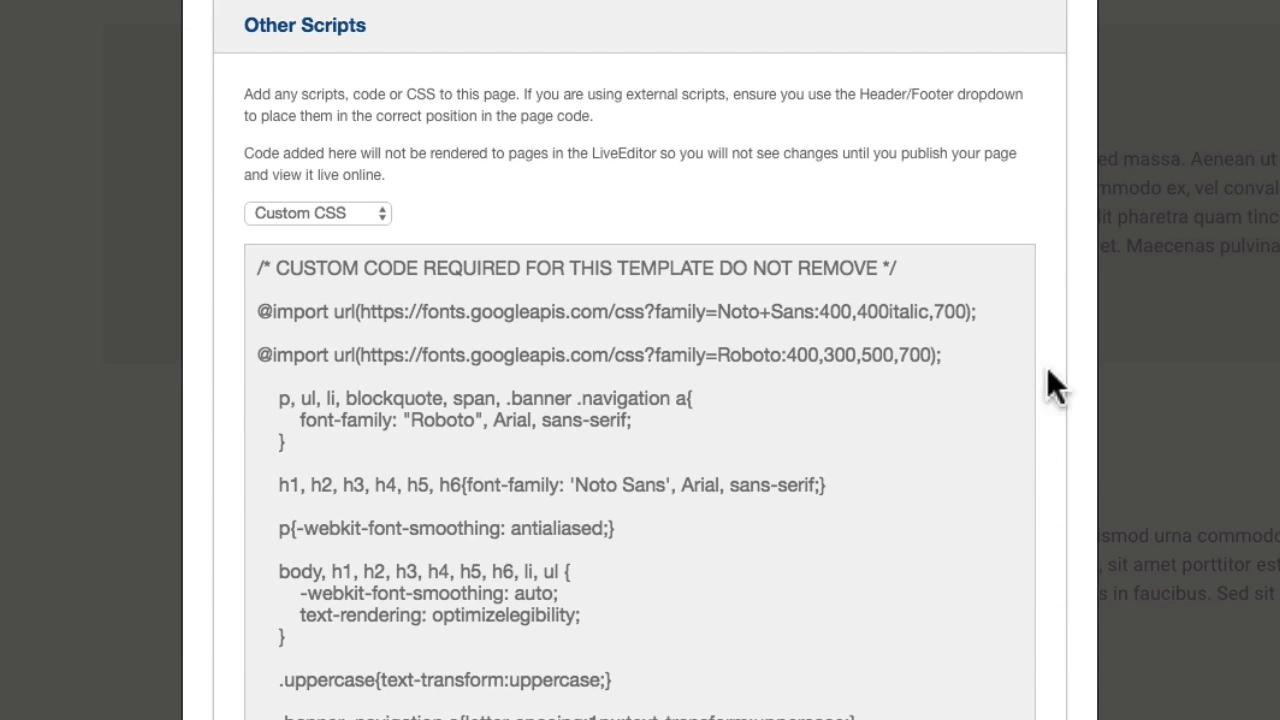
scroll(1050, 152, "down", 5)
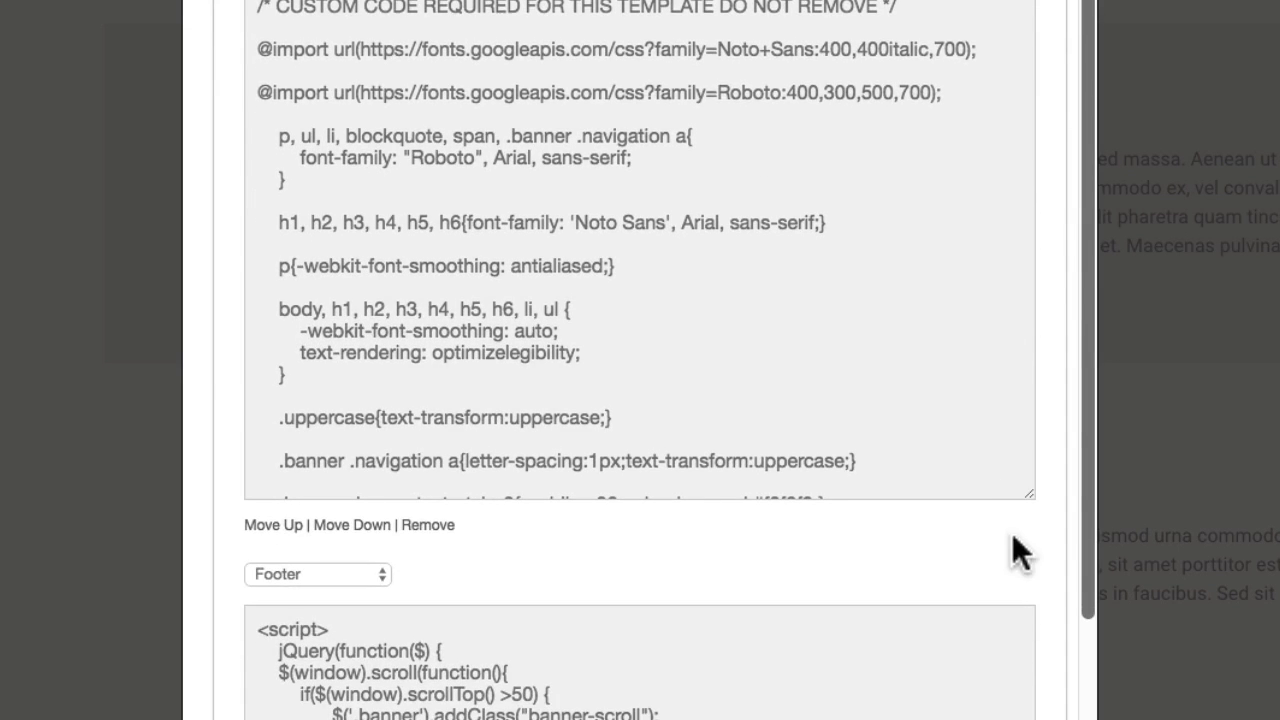
left_click_drag(1030, 500, 1027, 546)
scroll(577, 258, "down", 20)
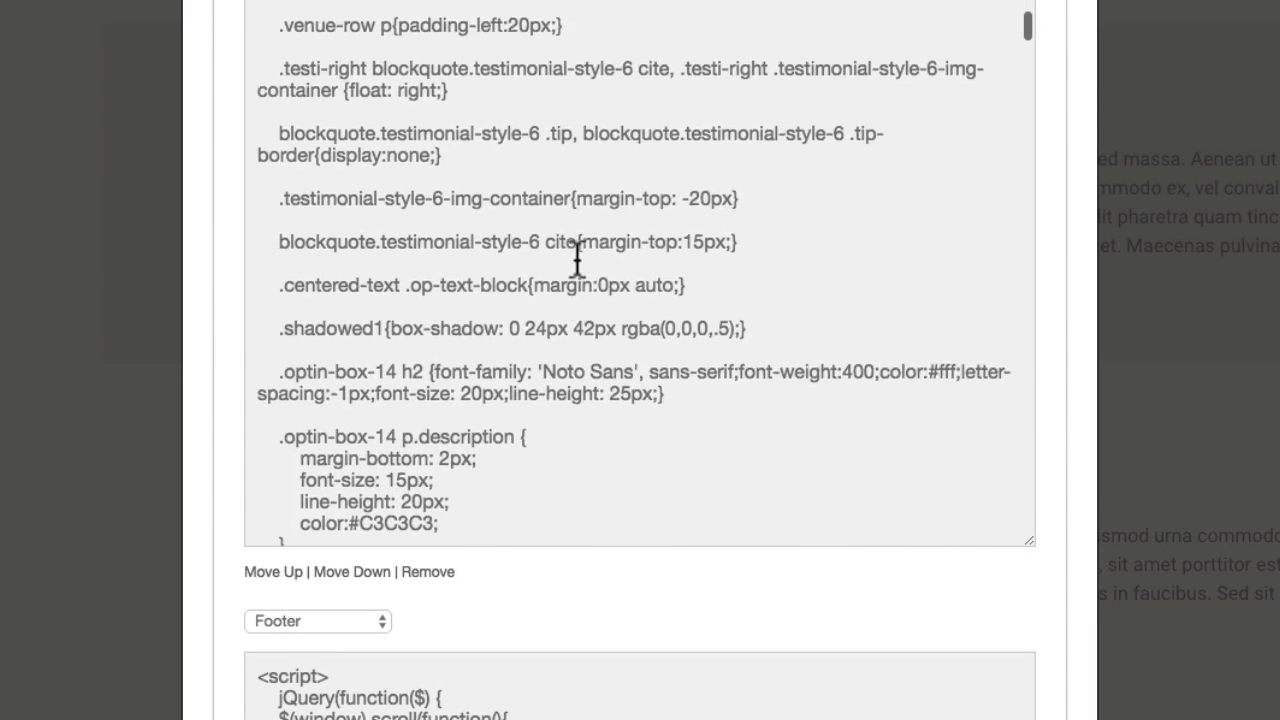
scroll(577, 258, "down", 20)
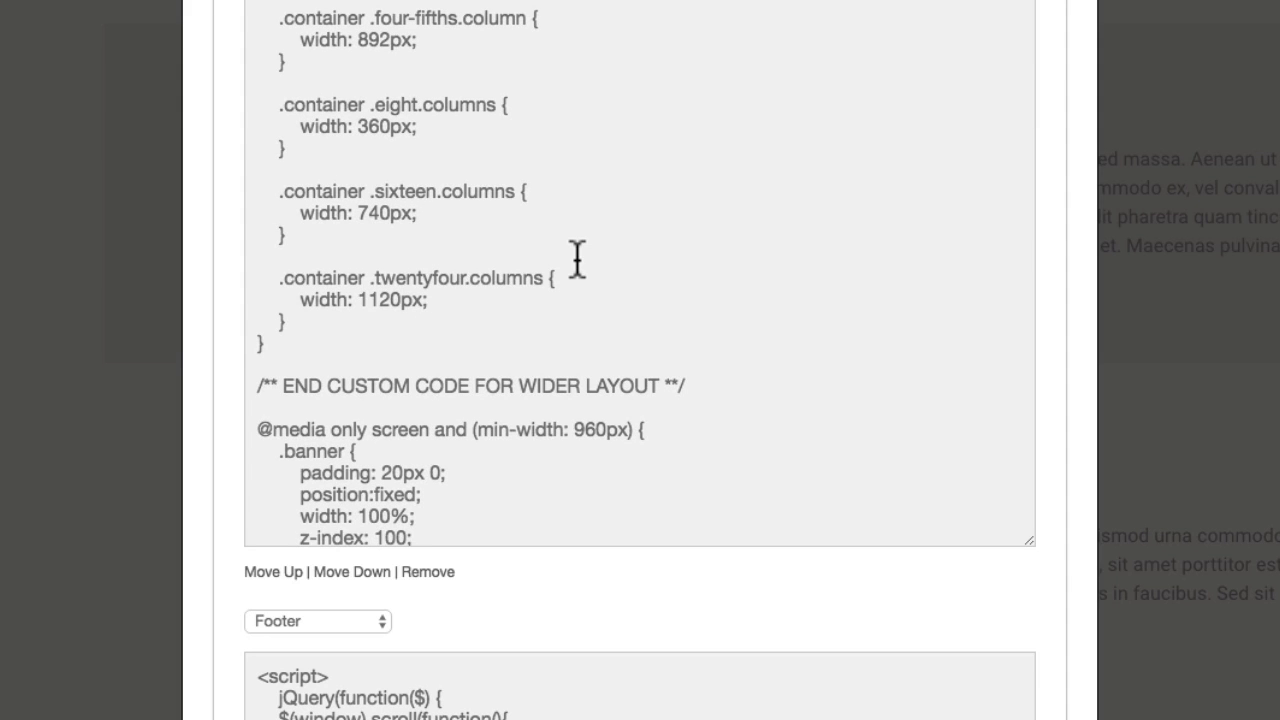
- Find the .inverse rules and inspect their #f0f0f0 background and #A5A5A5 border colours
type("inv")
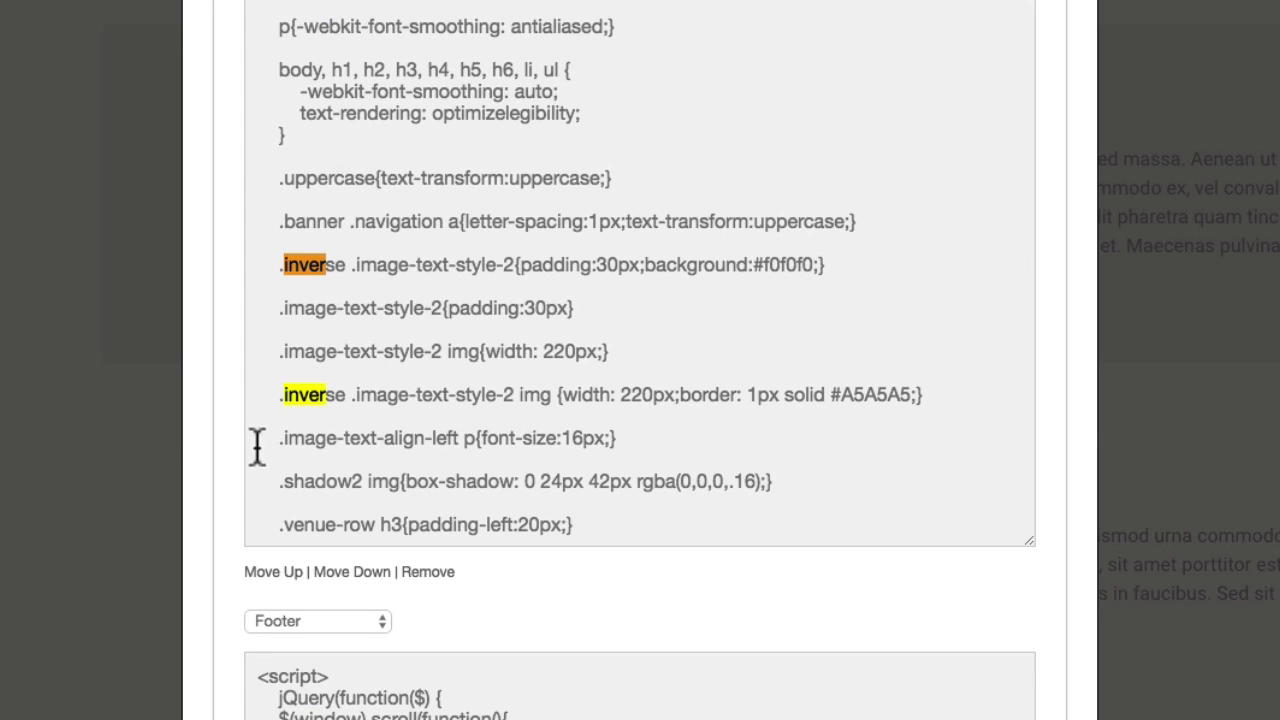
double_click(875, 394)
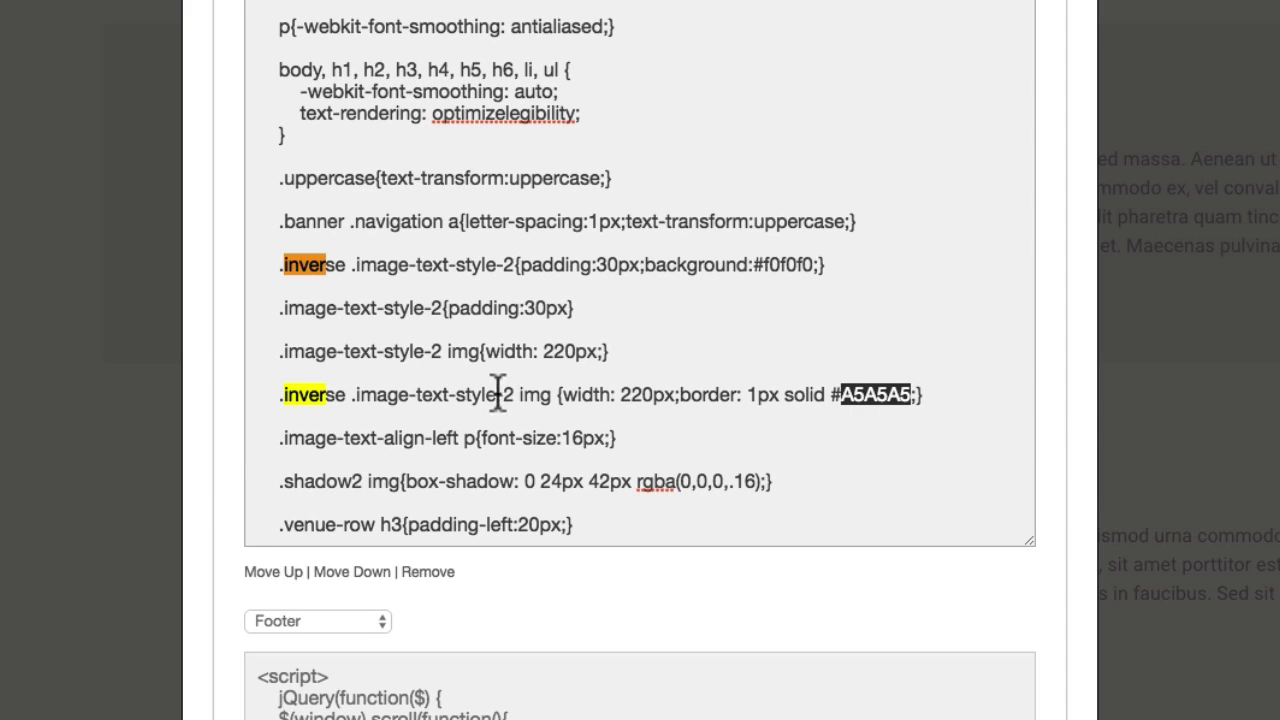
double_click(779, 264)
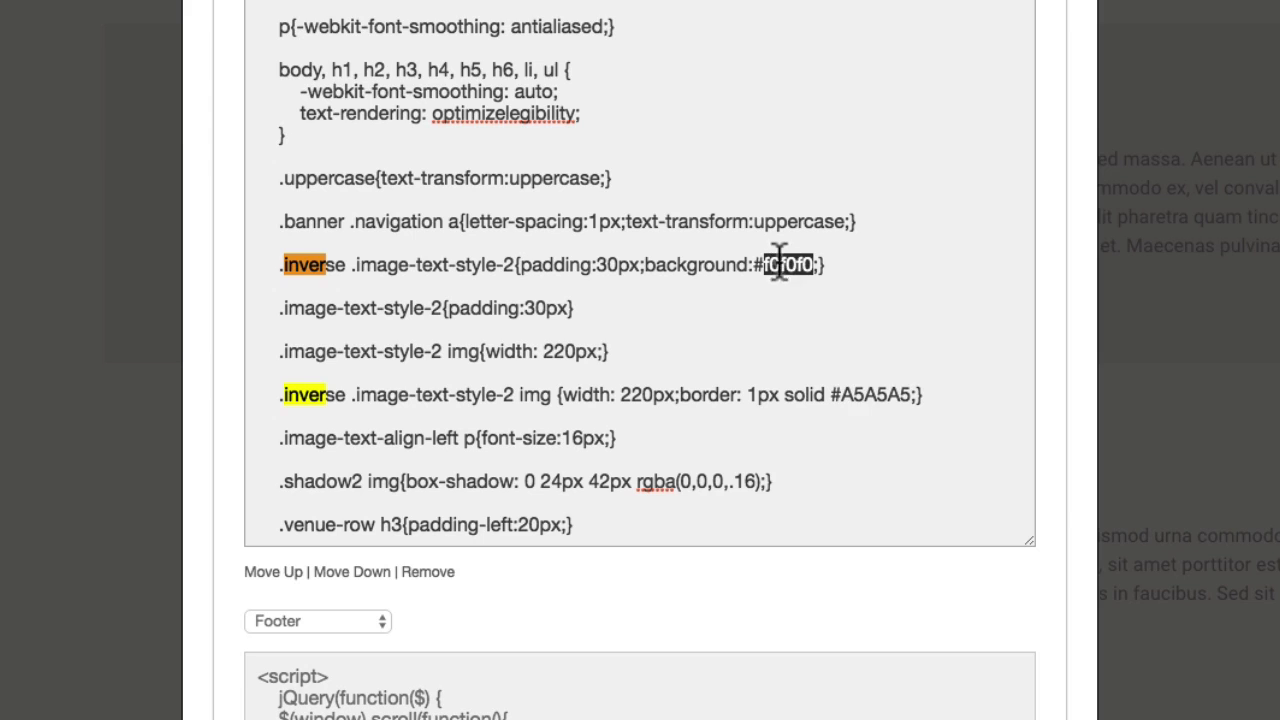
double_click(866, 394)
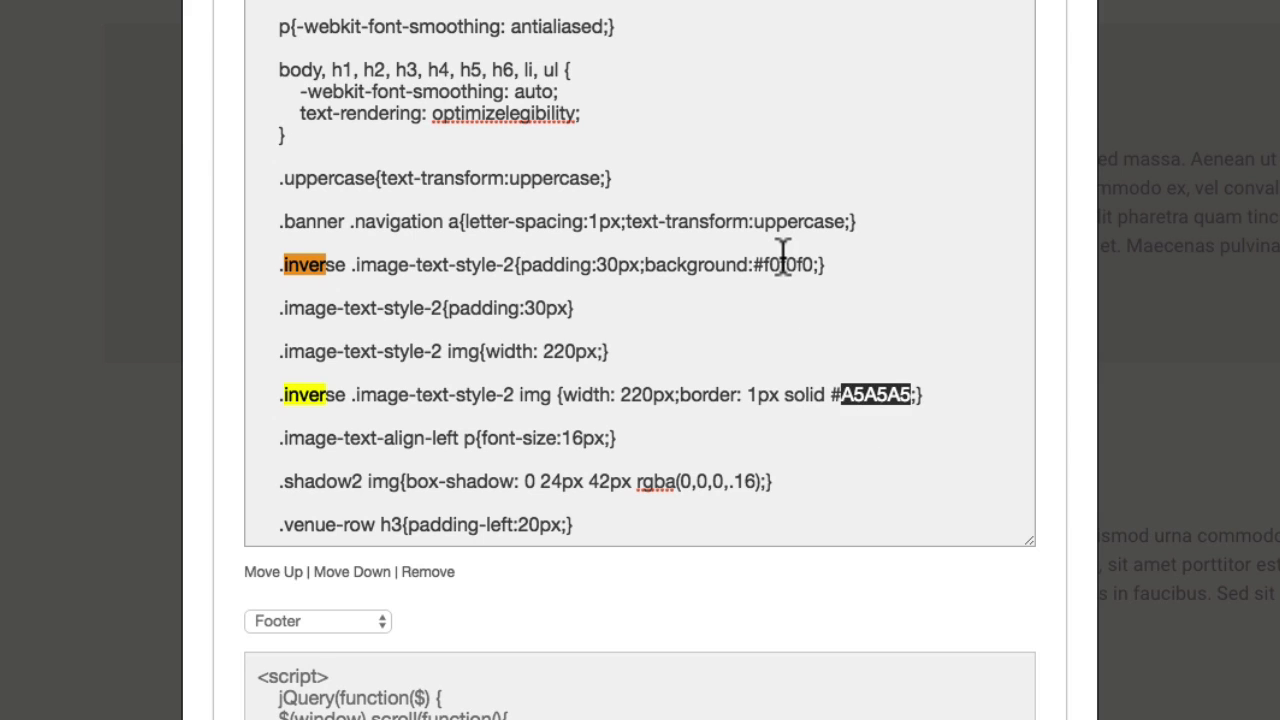
double_click(783, 257)
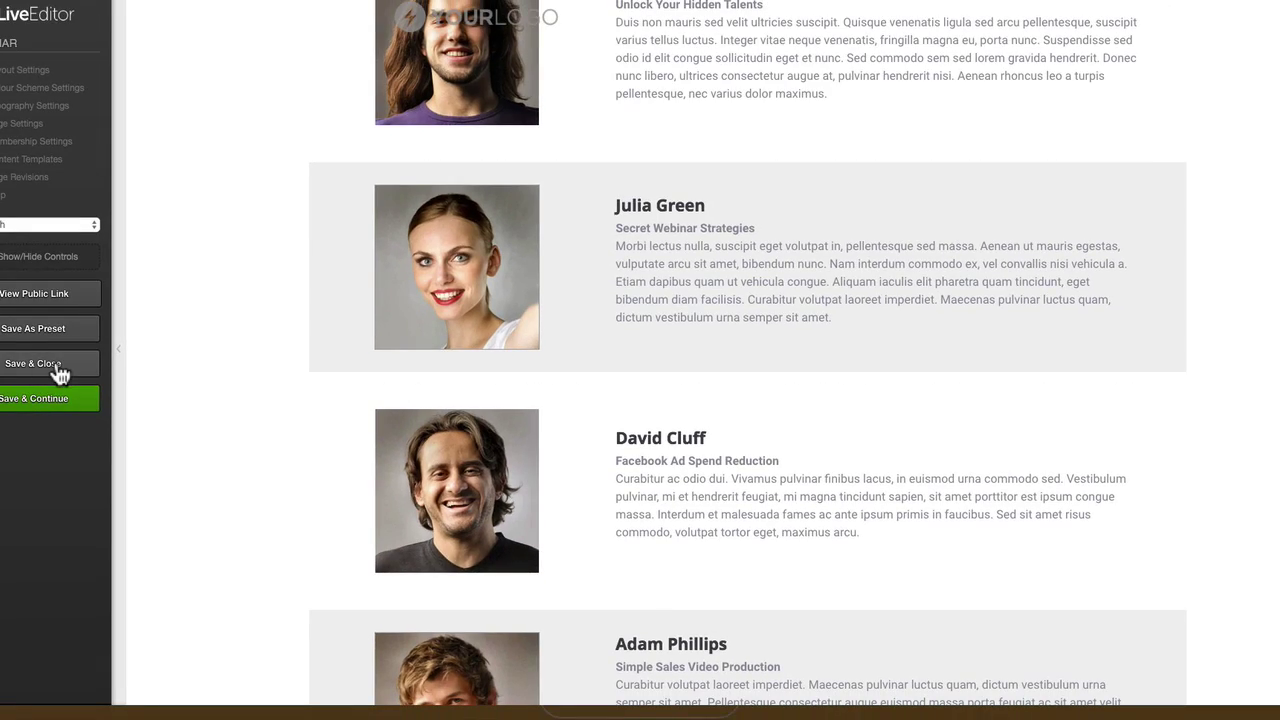
- Save and close the editor, then scroll the finished page down to the introduction
left_click(58, 370)
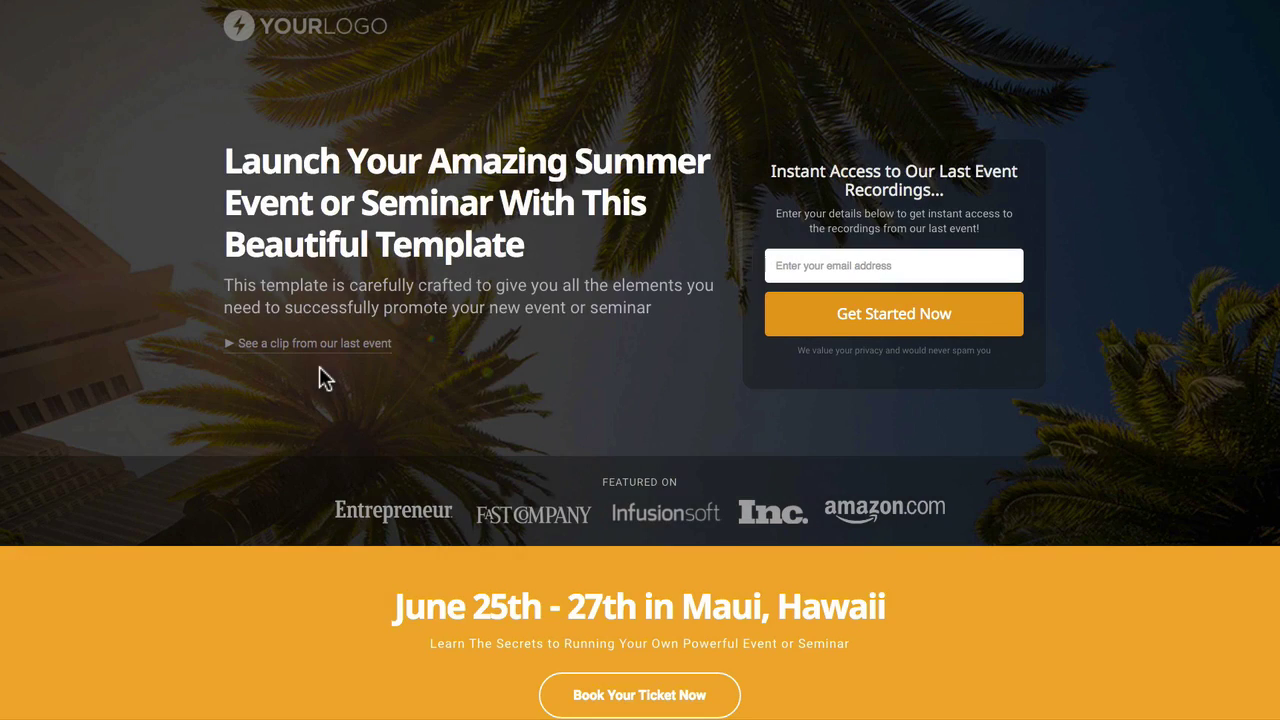
scroll(201, 277, "down", 6)
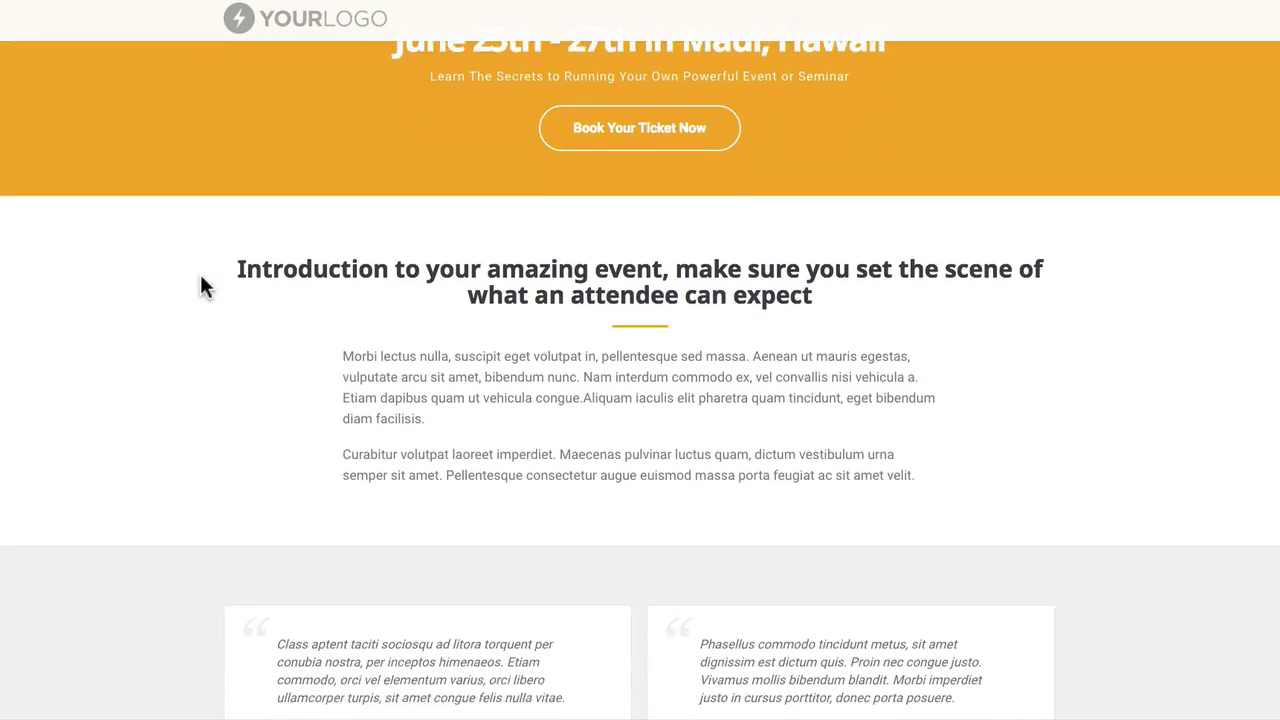